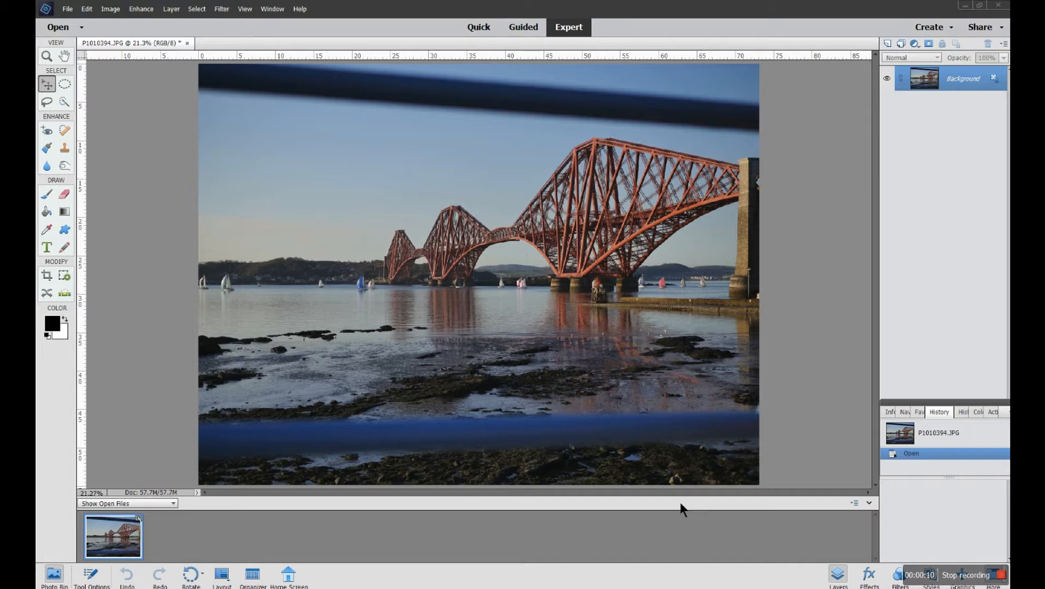
# Add a Levels adjustment layer above the bridge photo's Background layer.
pyautogui.click(915, 44)
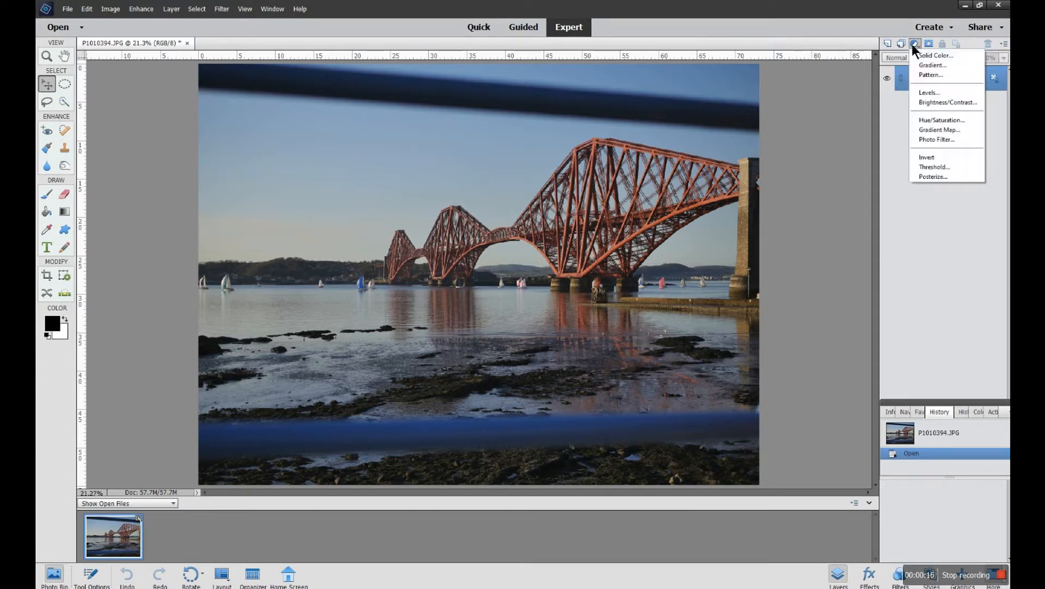
pyautogui.click(925, 94)
pyautogui.moveTo(867, 135); pyautogui.dragTo(878, 136)
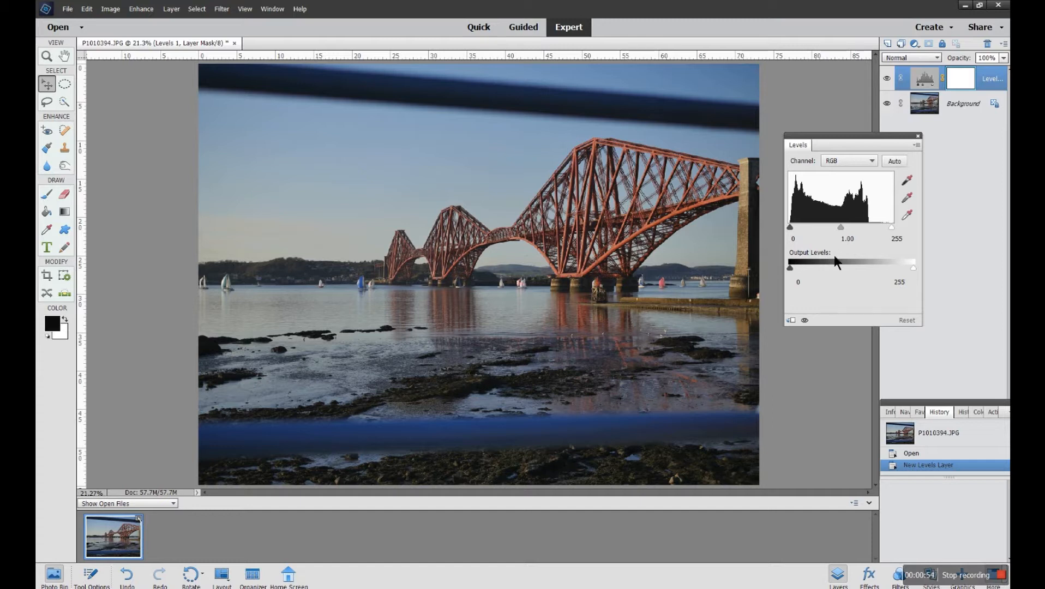
# Try narrowing the Levels output range to 44 and 146, and return it to 0 and 255.
pyautogui.click(791, 270)
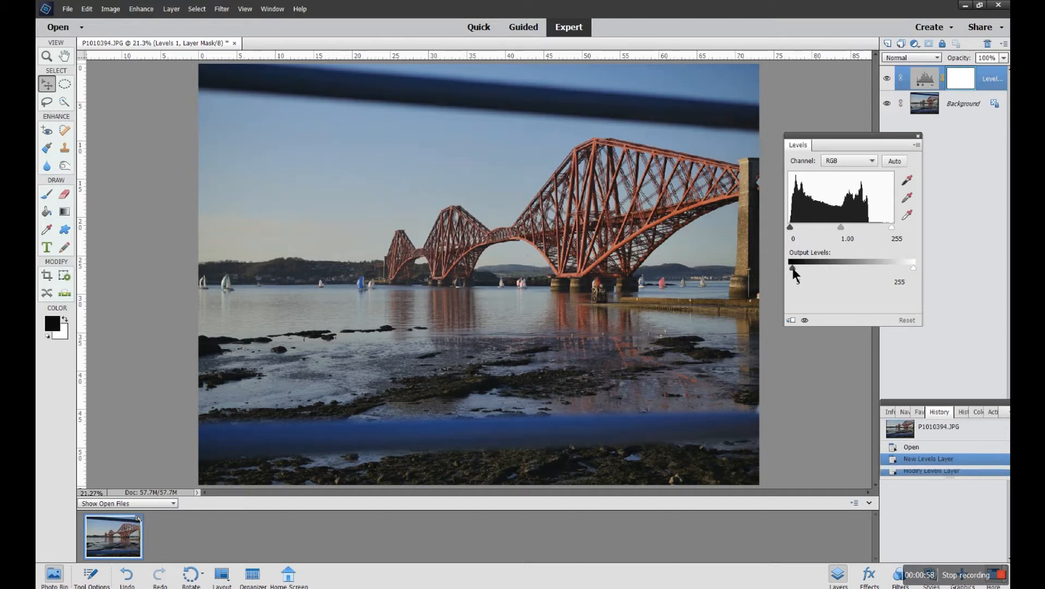
pyautogui.moveTo(791, 269)
pyautogui.mouseDown()
pyautogui.moveTo(837, 267)
pyautogui.moveTo(791, 269)
pyautogui.mouseUp()
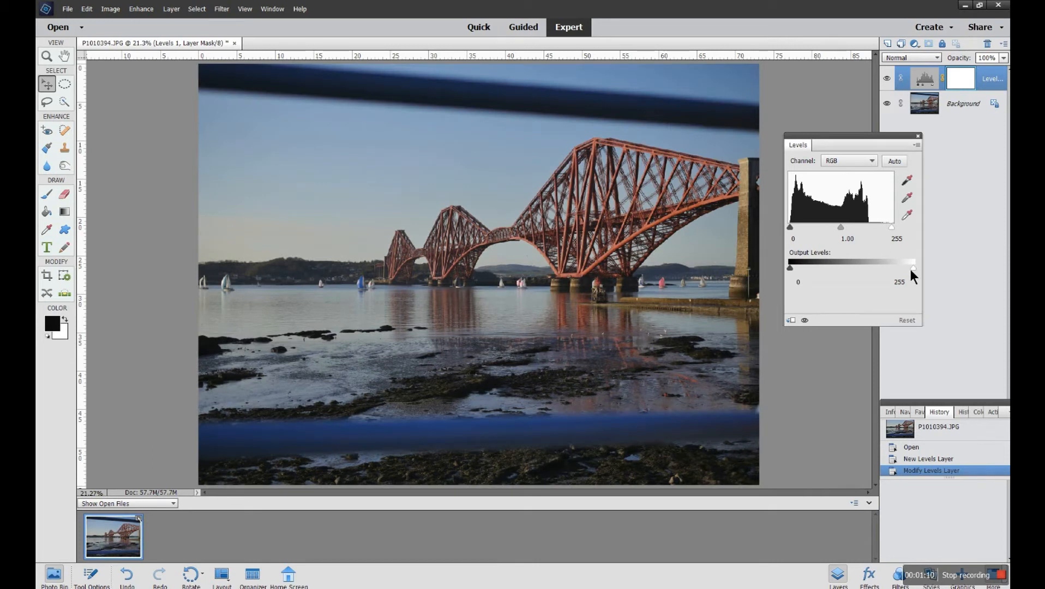
pyautogui.moveTo(913, 268)
pyautogui.mouseDown()
pyautogui.moveTo(886, 267)
pyautogui.moveTo(916, 267)
pyautogui.mouseUp()
pyautogui.moveTo(793, 270); pyautogui.dragTo(802, 270)
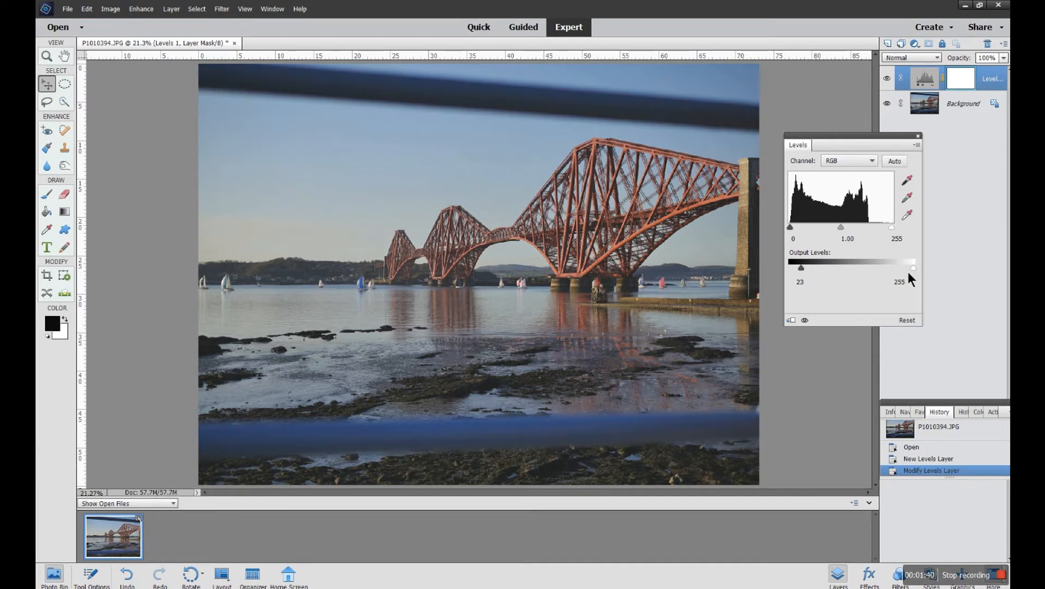
pyautogui.moveTo(914, 268); pyautogui.dragTo(875, 267)
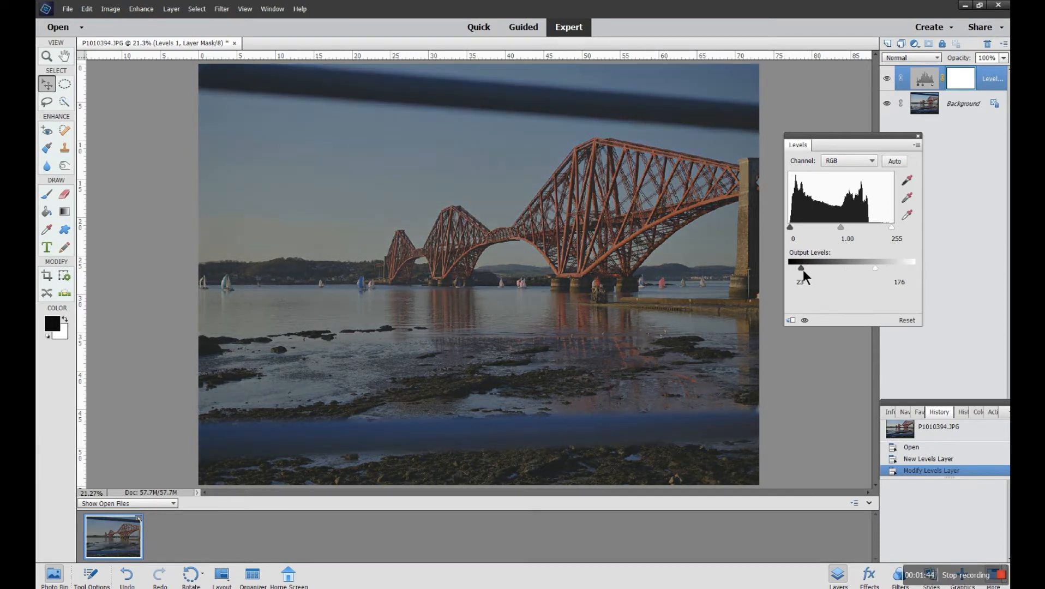
pyautogui.moveTo(801, 267); pyautogui.dragTo(811, 267)
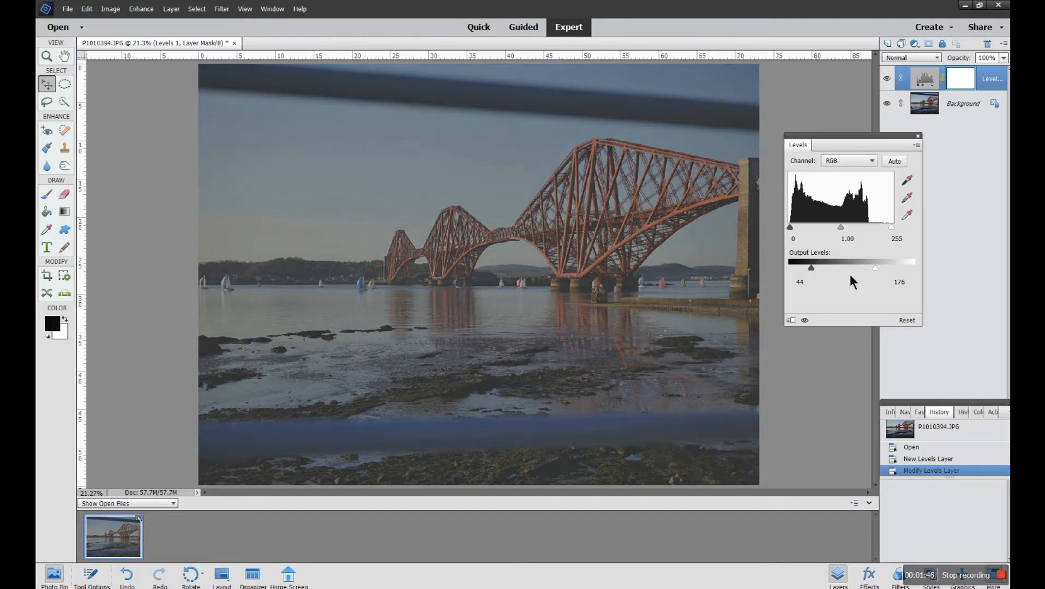
pyautogui.moveTo(874, 265); pyautogui.dragTo(861, 265)
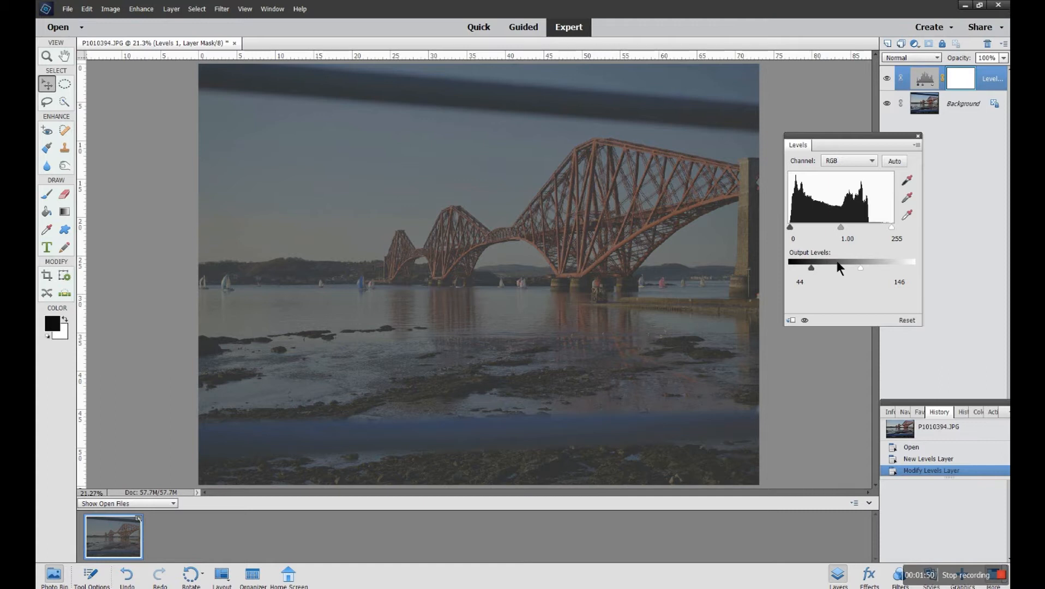
pyautogui.moveTo(810, 267); pyautogui.dragTo(790, 268)
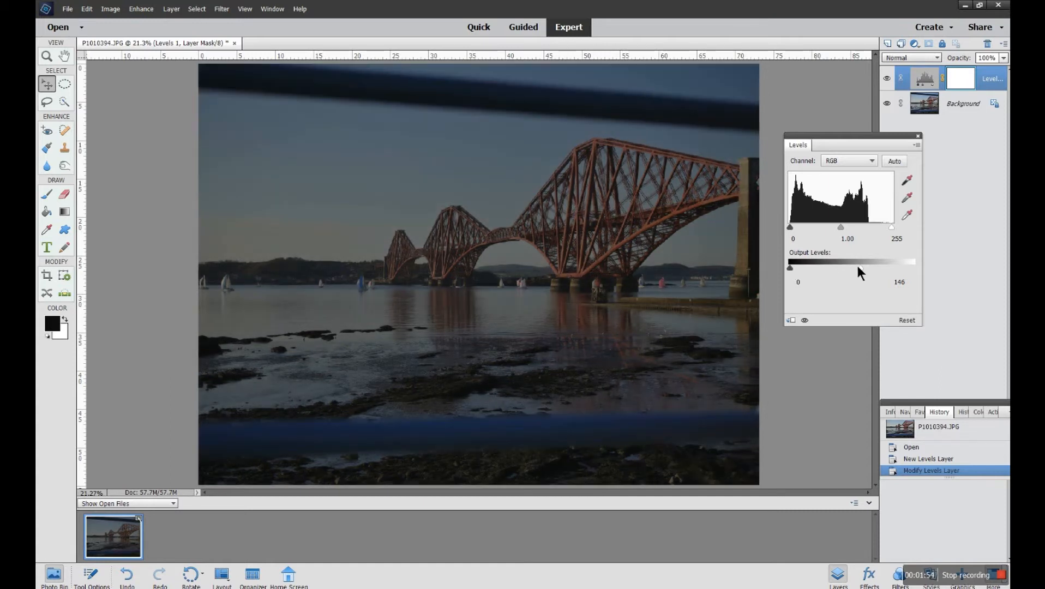
pyautogui.moveTo(861, 268); pyautogui.dragTo(914, 268)
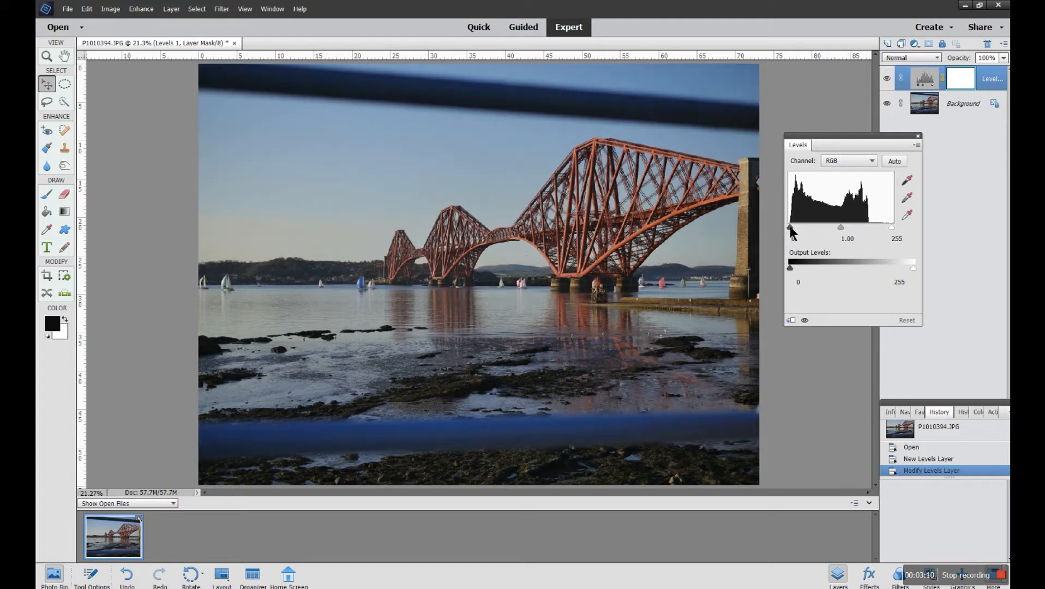
# Try black input levels of 14, 8 and 18 on the Levels layer, and return the value to 0.
pyautogui.moveTo(792, 226); pyautogui.dragTo(796, 226)
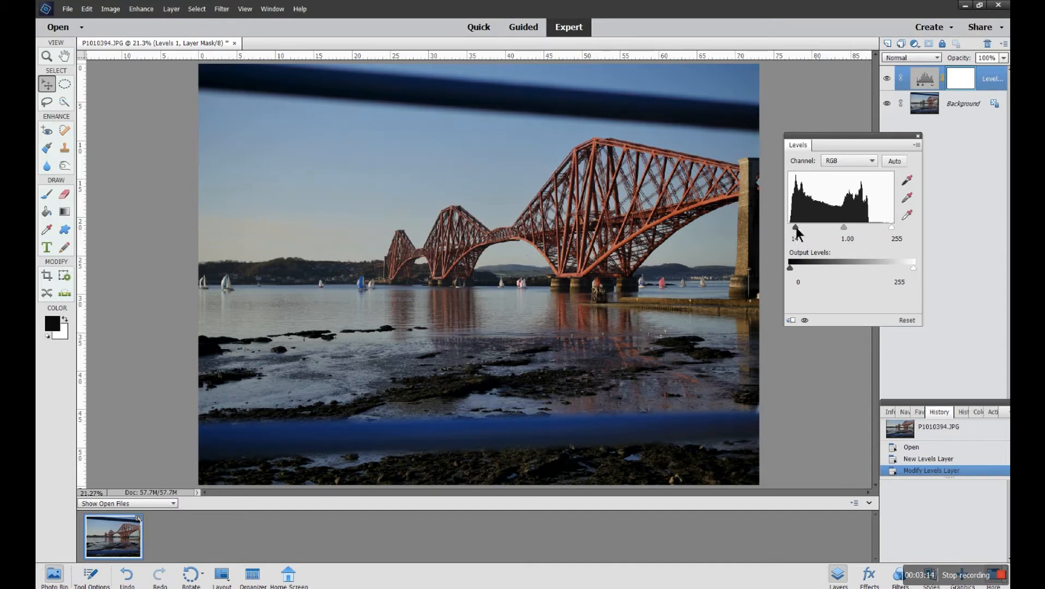
pyautogui.moveTo(796, 228); pyautogui.dragTo(794, 226)
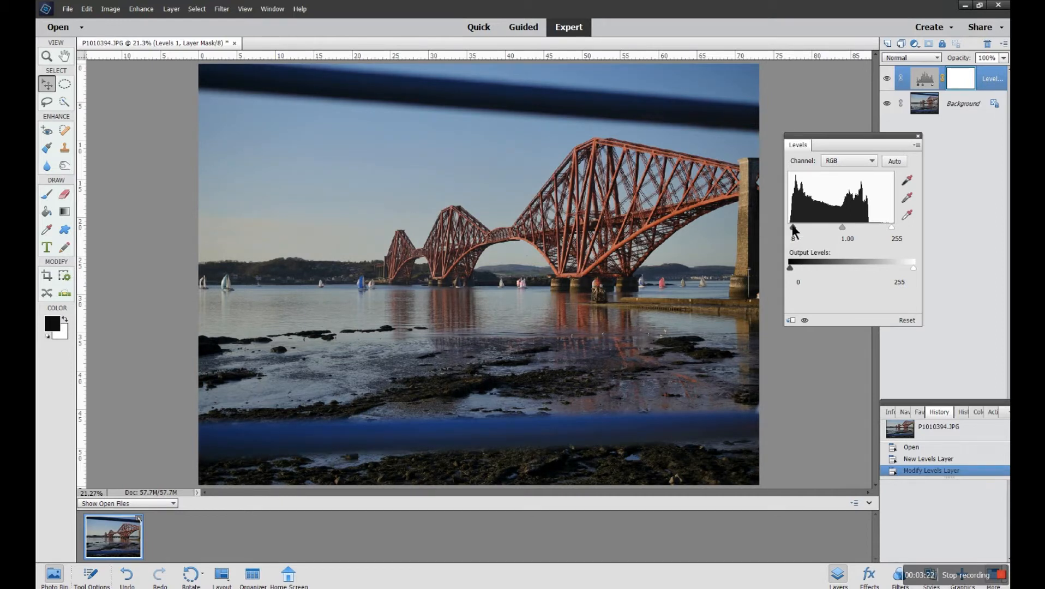
pyautogui.moveTo(793, 227); pyautogui.dragTo(796, 227)
pyautogui.moveTo(796, 226); pyautogui.dragTo(796, 226)
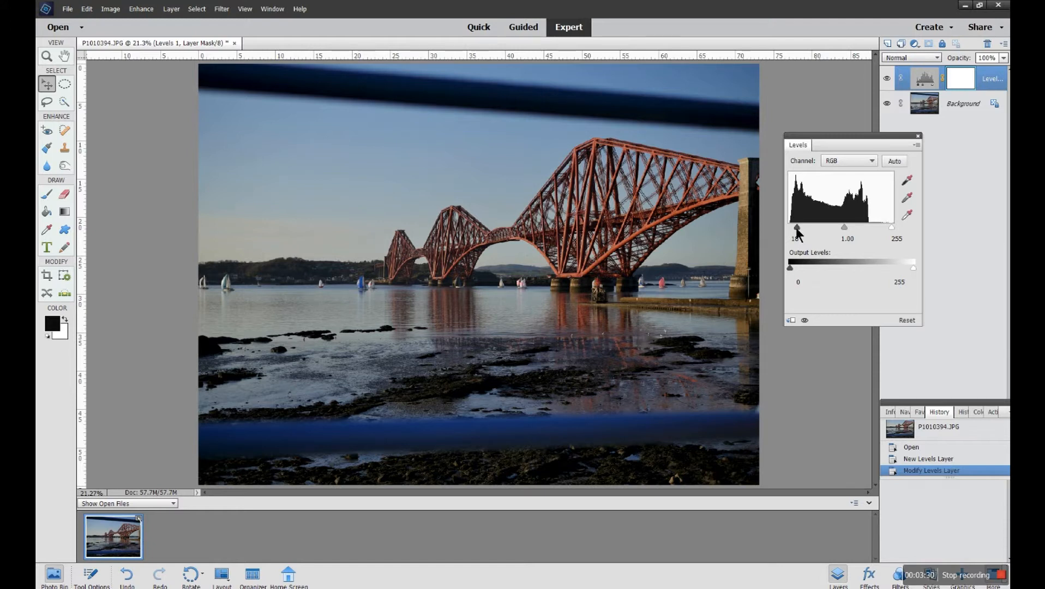
pyautogui.moveTo(797, 230); pyautogui.dragTo(789, 225)
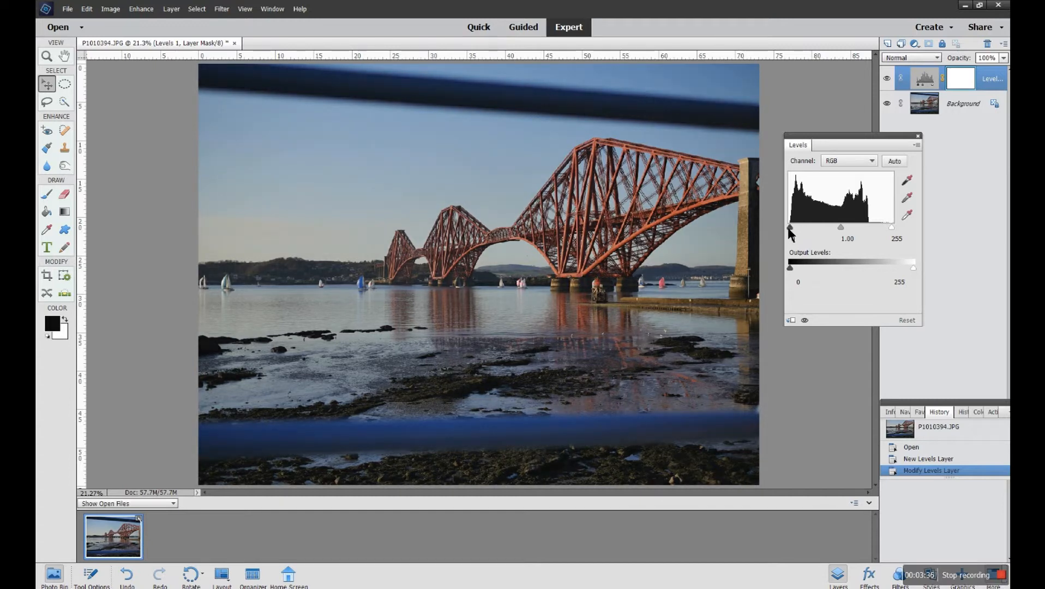
pyautogui.moveTo(790, 230); pyautogui.dragTo(793, 229)
# Set the white input level to 199, at the bright end of the histogram, after trying 209 and 196.
pyautogui.moveTo(892, 226); pyautogui.dragTo(869, 227)
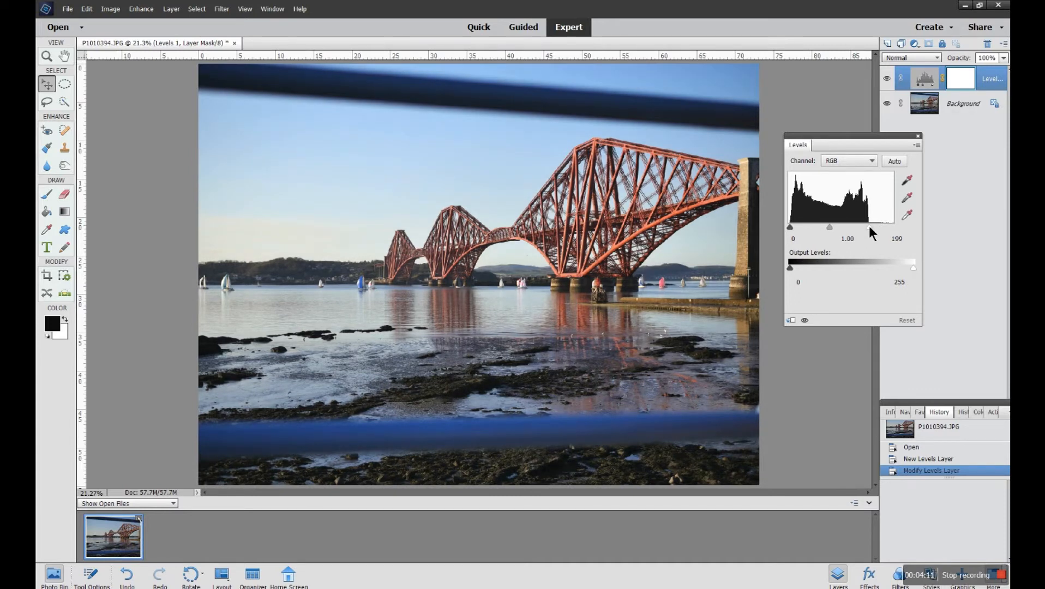
pyautogui.moveTo(869, 225); pyautogui.dragTo(870, 225)
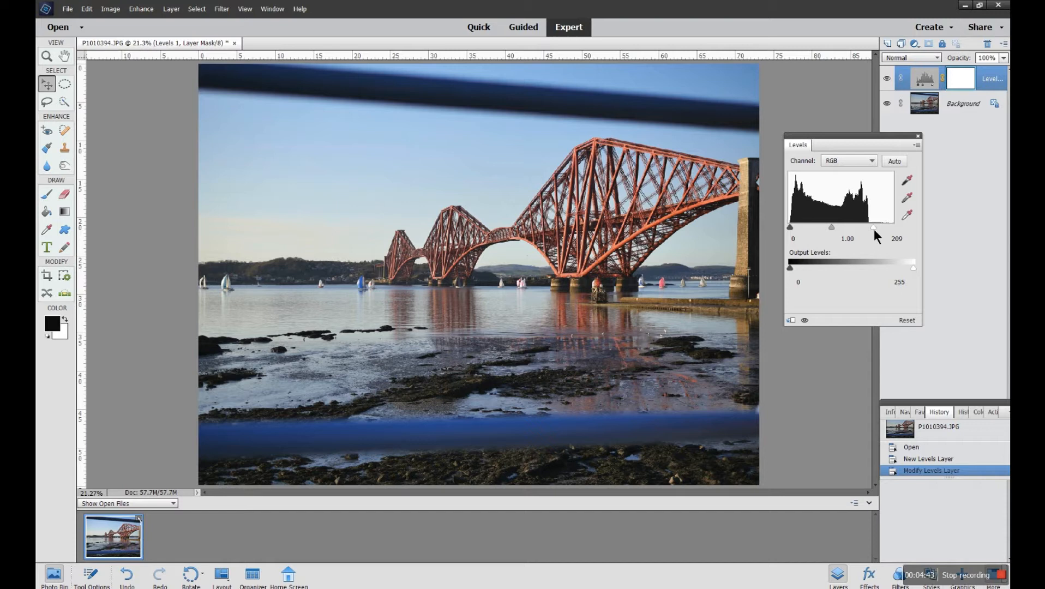
pyautogui.moveTo(872, 229); pyautogui.dragTo(874, 228)
pyautogui.moveTo(871, 229); pyautogui.dragTo(870, 227)
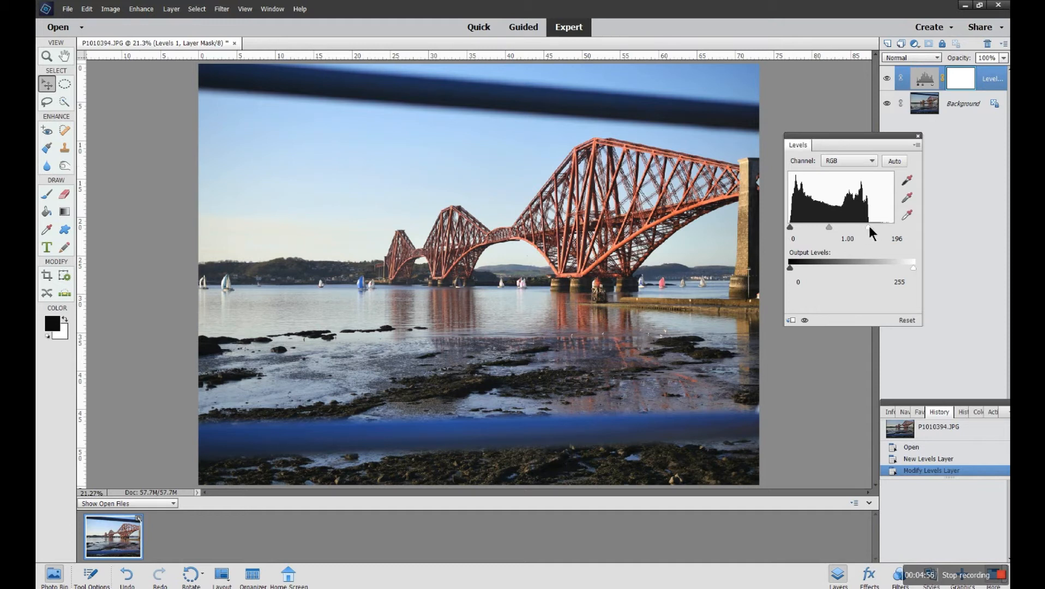
pyautogui.moveTo(871, 227)
pyautogui.mouseDown()
pyautogui.moveTo(891, 226)
pyautogui.moveTo(868, 227)
pyautogui.mouseUp()
# Set the black input level to 18 and the midtone input level to 0.96.
pyautogui.moveTo(792, 227); pyautogui.dragTo(798, 224)
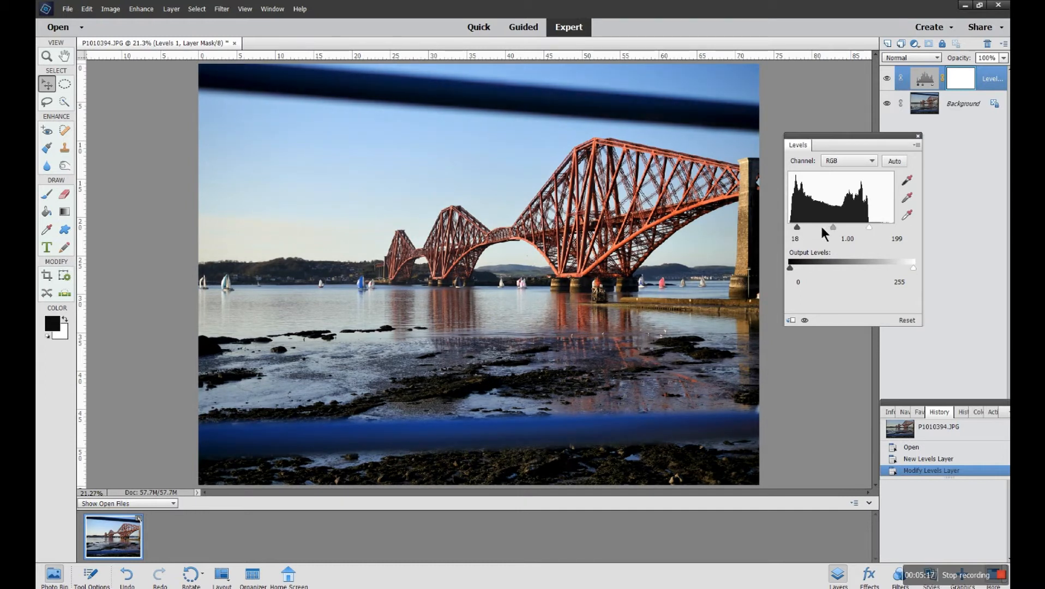
pyautogui.moveTo(833, 226); pyautogui.dragTo(832, 225)
pyautogui.moveTo(833, 228); pyautogui.dragTo(833, 226)
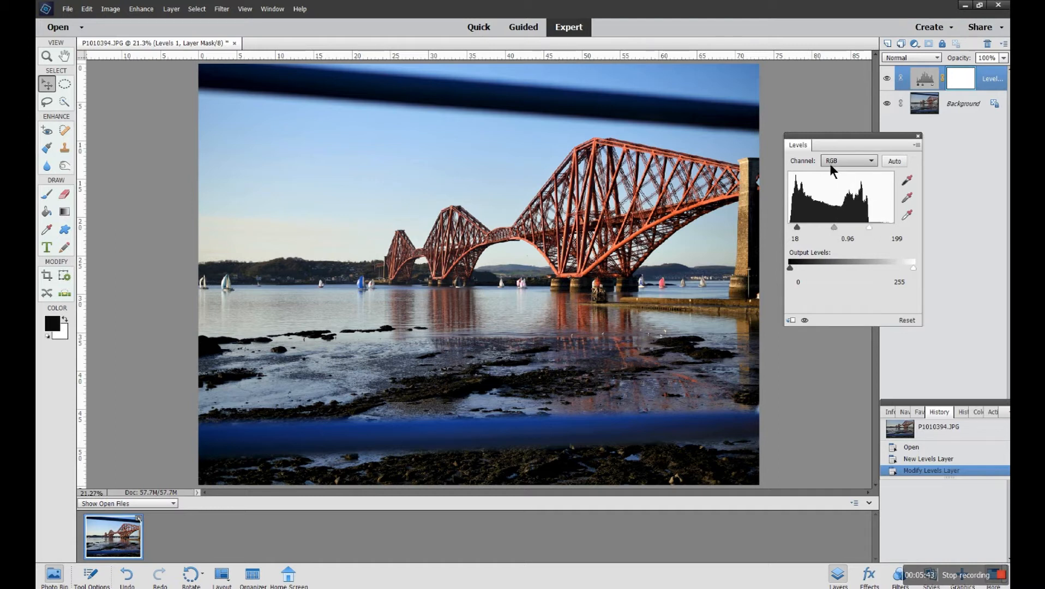
pyautogui.moveTo(844, 139); pyautogui.dragTo(848, 176)
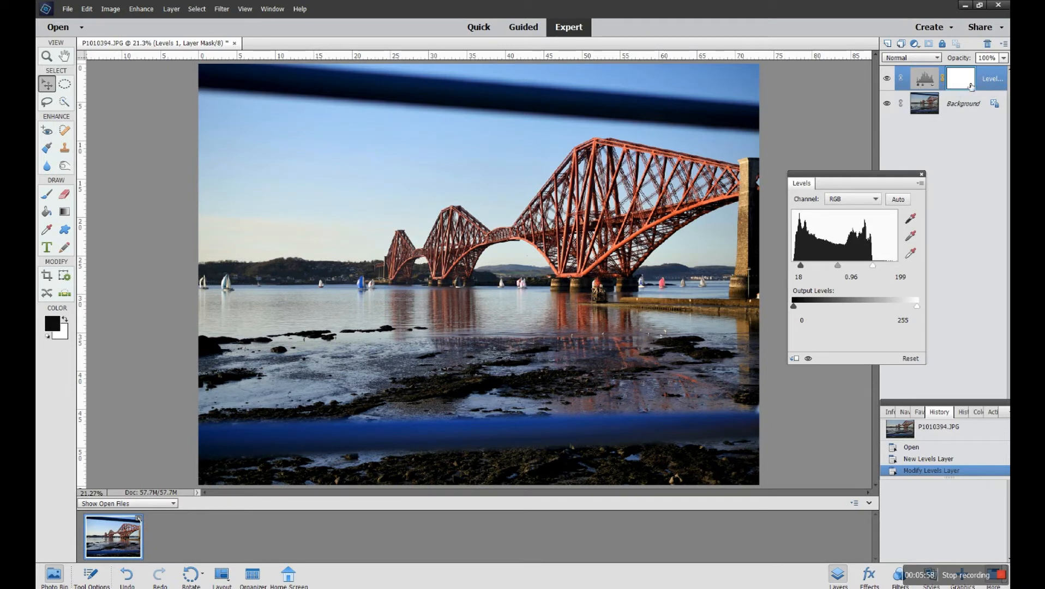
# Compare the bridge photo with and without the Levels adjustment by toggling the layer's visibility.
pyautogui.click(889, 82)
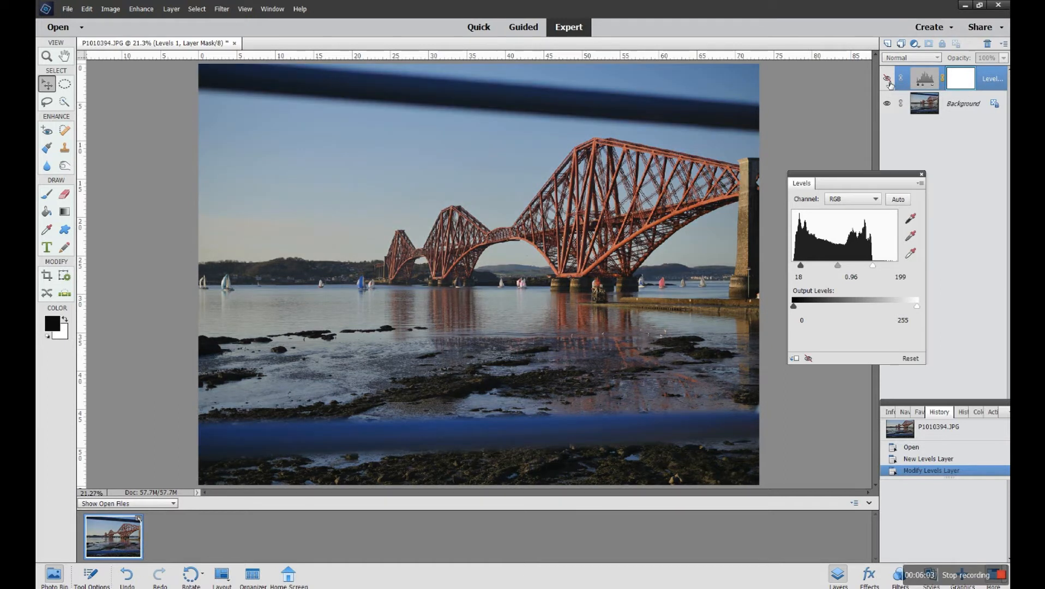
pyautogui.click(888, 80)
pyautogui.click(889, 81)
pyautogui.click(888, 81)
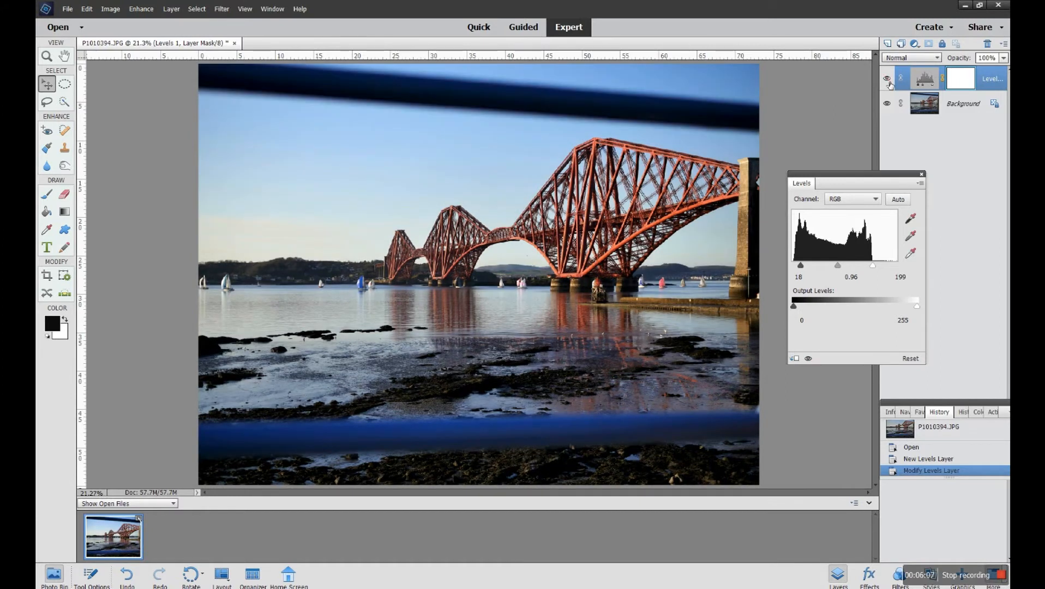
pyautogui.click(888, 81)
pyautogui.click(888, 80)
pyautogui.click(888, 80)
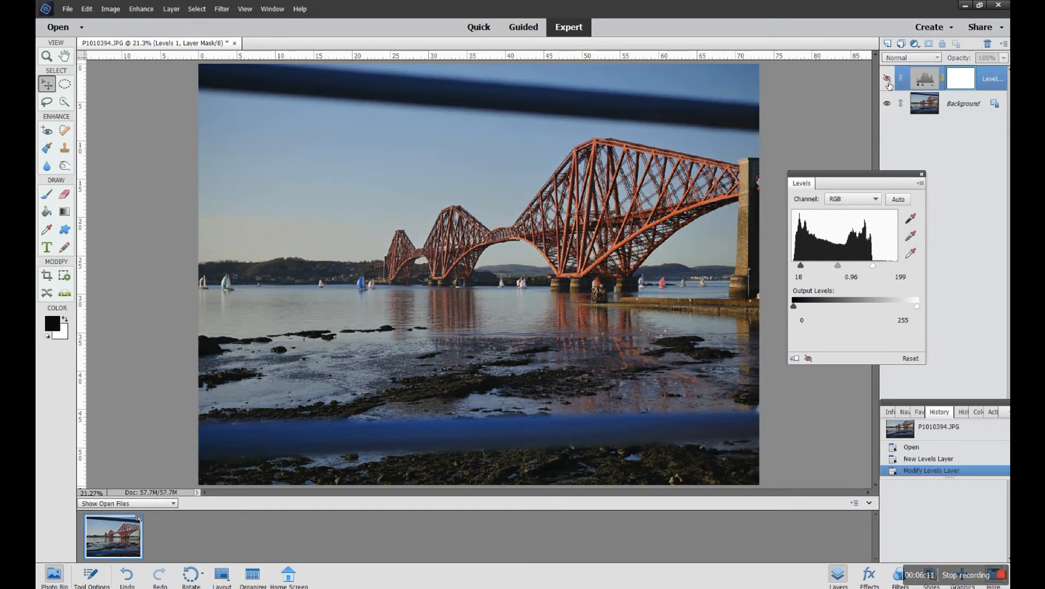
pyautogui.click(888, 81)
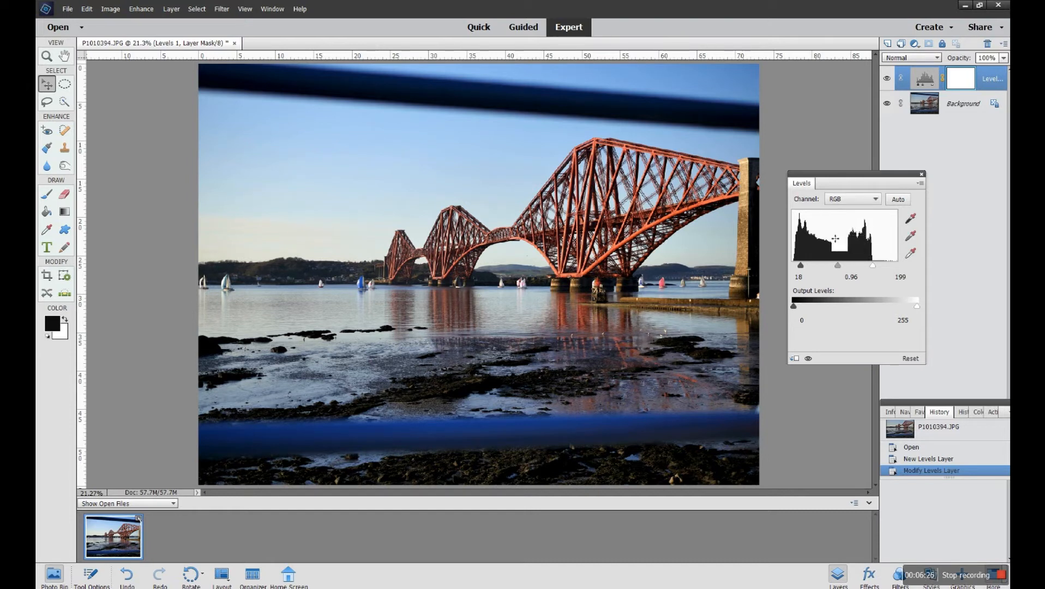
pyautogui.click(888, 79)
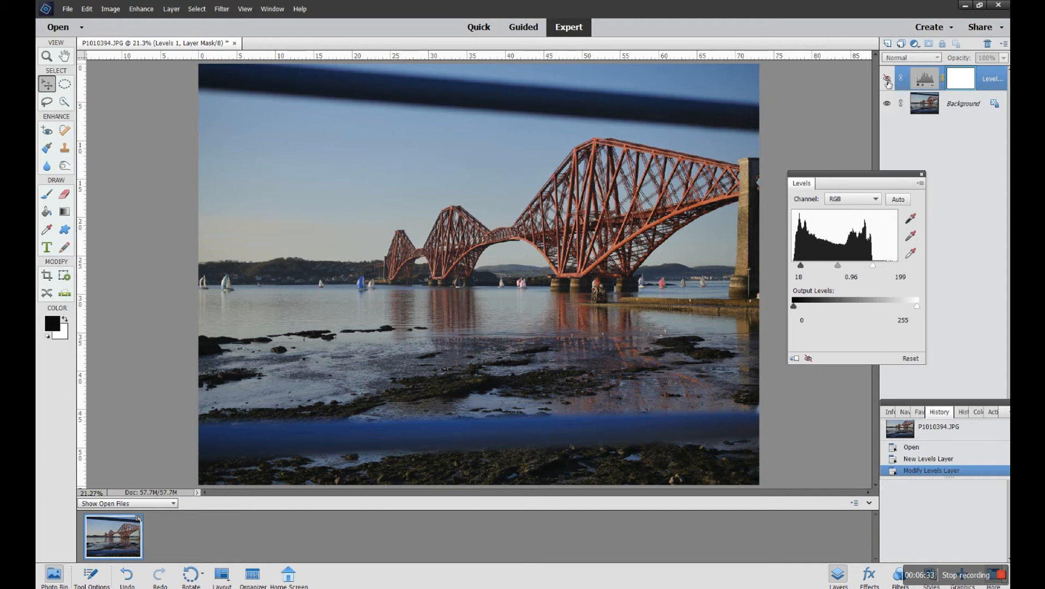
pyautogui.click(888, 79)
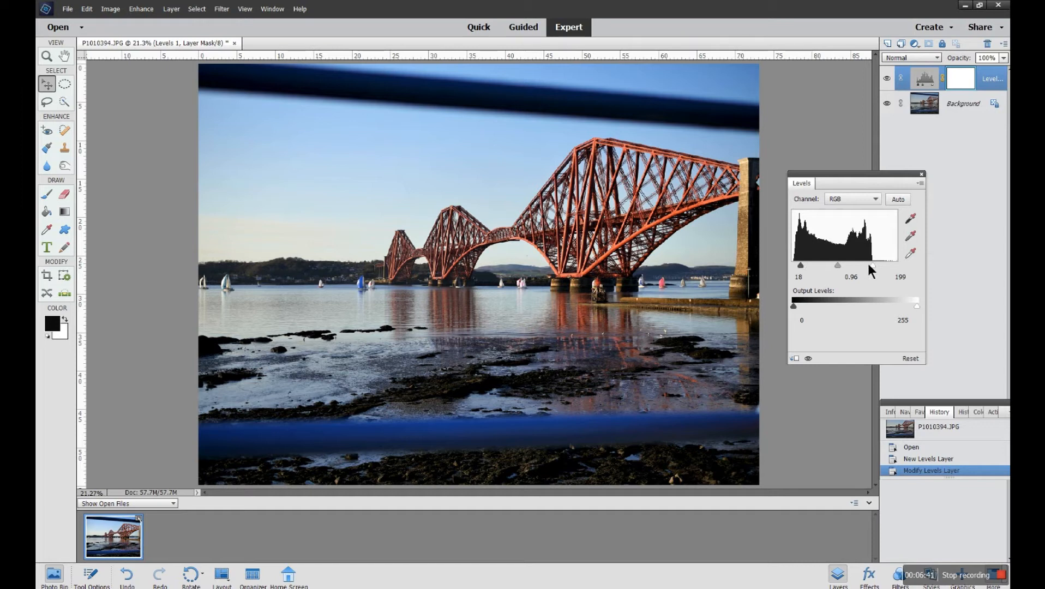
pyautogui.click(887, 79)
# Return the Levels input values to 0 for black, 1.00 for midtones and 255 for white.
pyautogui.moveTo(875, 267); pyautogui.dragTo(897, 268)
pyautogui.moveTo(801, 267); pyautogui.dragTo(794, 266)
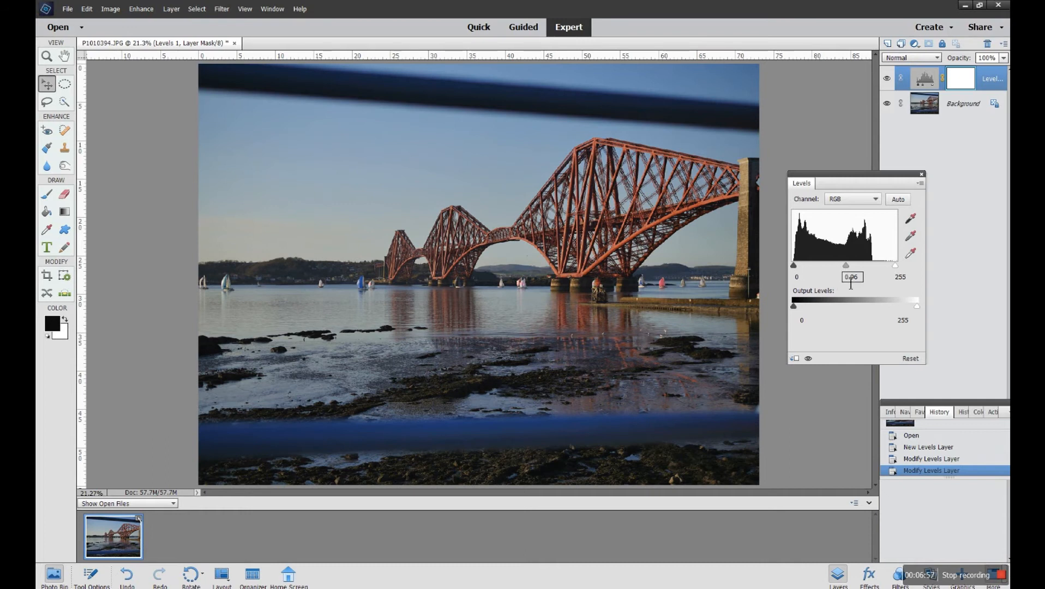
pyautogui.moveTo(845, 267); pyautogui.dragTo(843, 267)
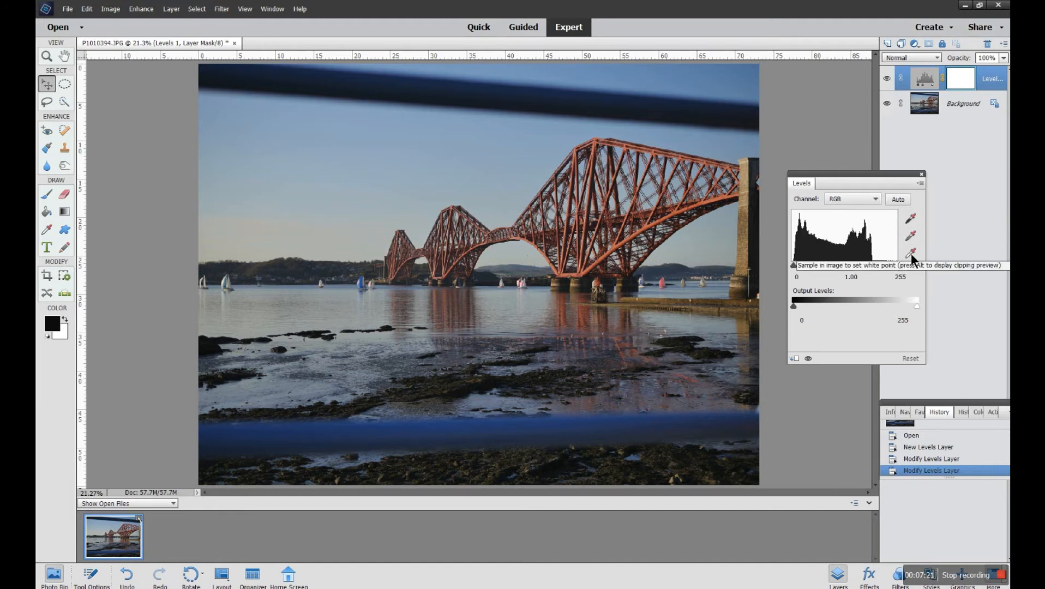
# Sample the black point from the dark shoreline beneath the bridge and the white point from a sail on the water.
pyautogui.click(910, 221)
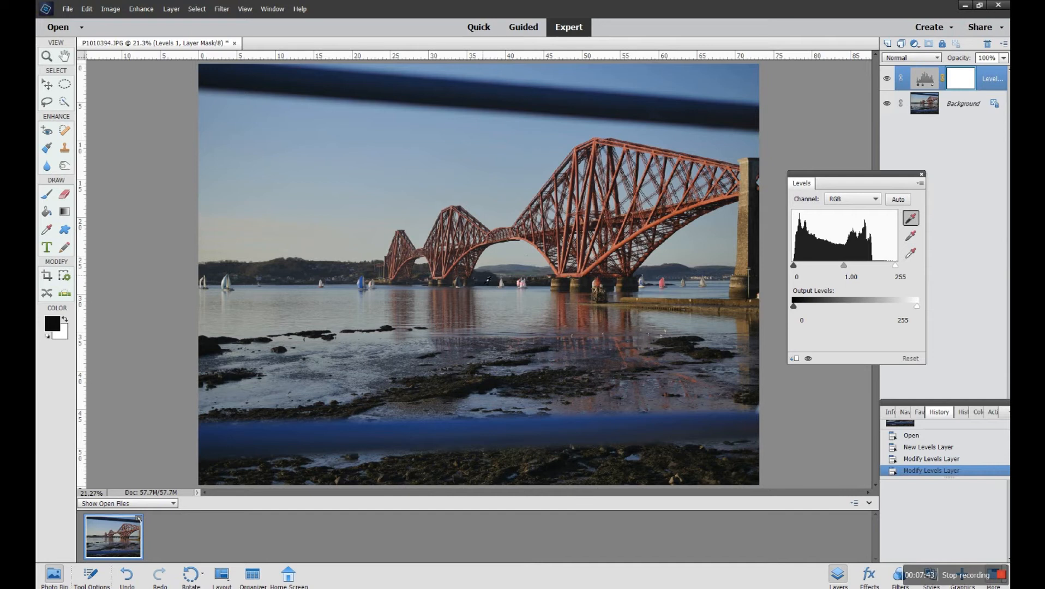
pyautogui.click(490, 282)
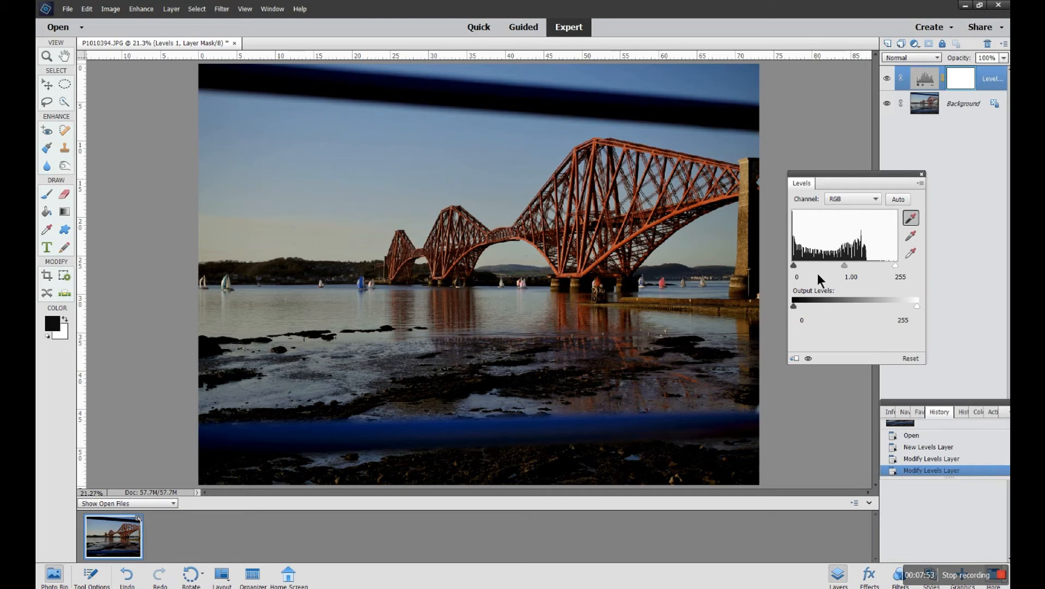
pyautogui.click(910, 254)
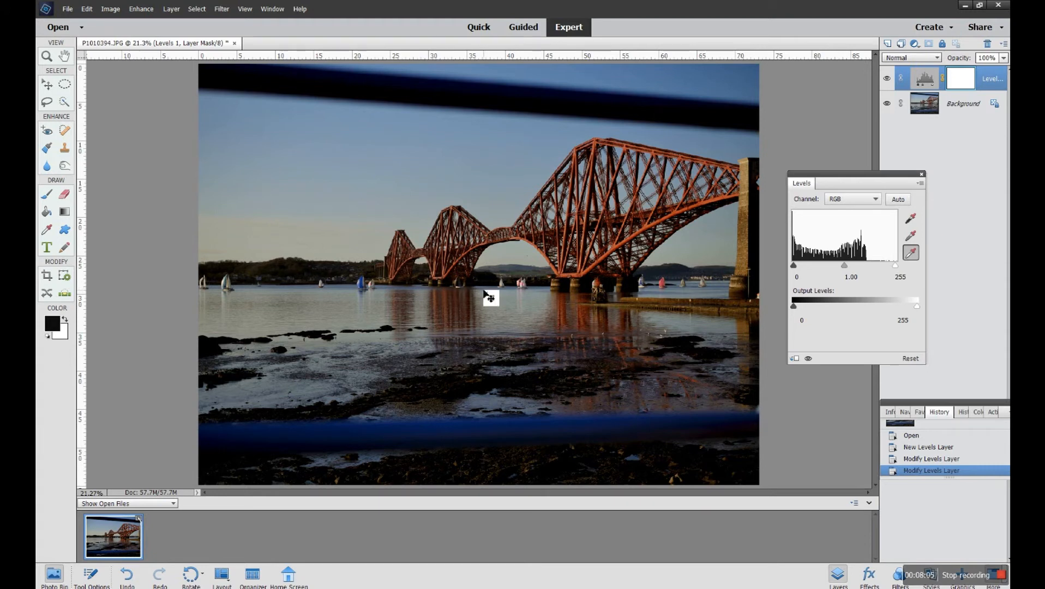
pyautogui.scroll(3, 484, 295)
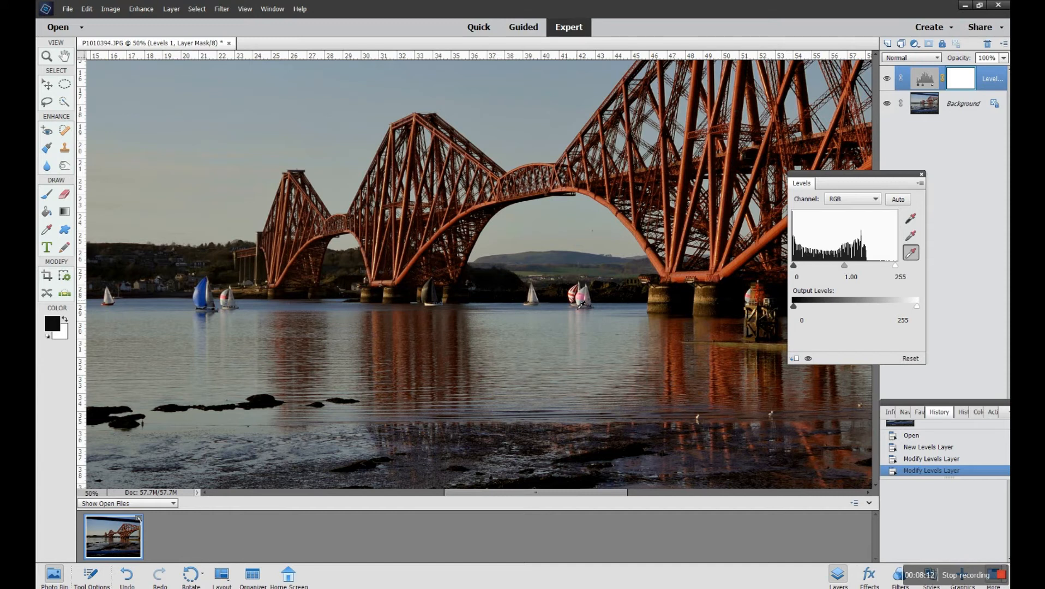
pyautogui.click(578, 308)
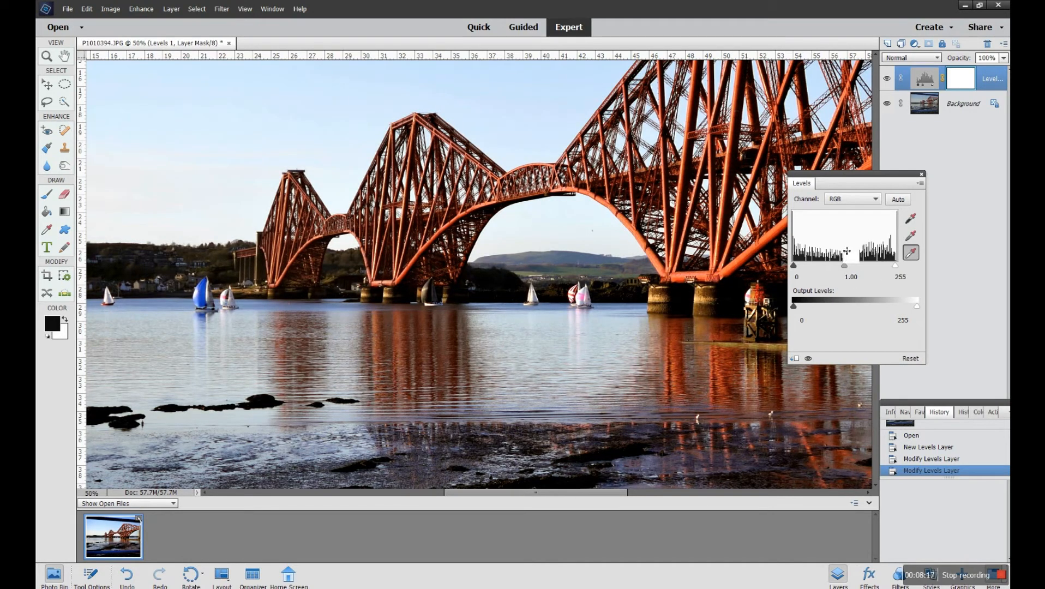
pyautogui.hotkey('ctrl', '-')
pyautogui.hotkey('ctrl', '-')
pyautogui.hotkey('ctrl', '-')
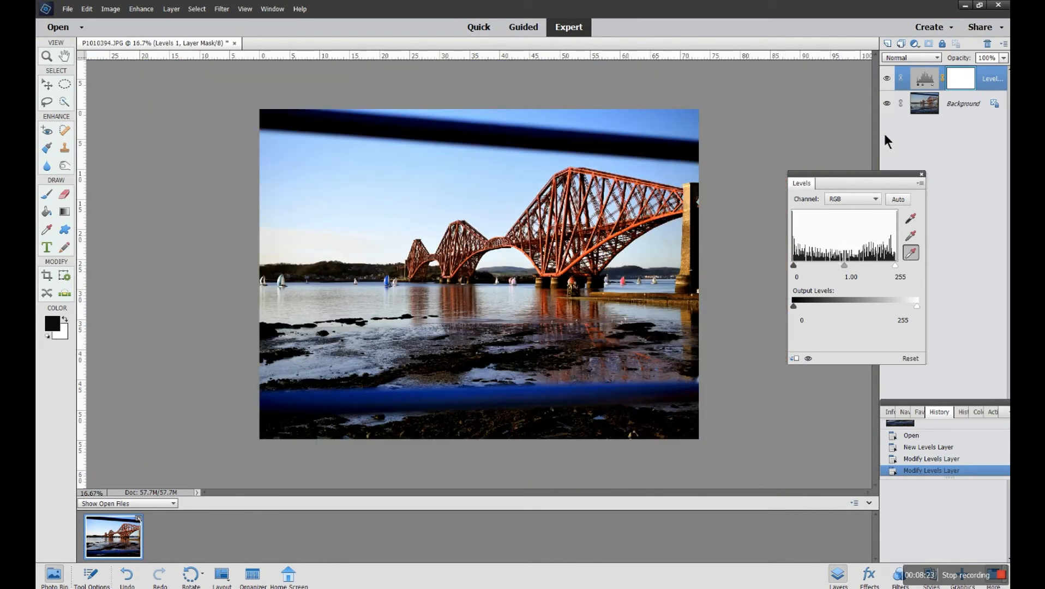
# Compare the photo with and without the sampled Levels adjustment, and reset the adjustment to its defaults.
pyautogui.click(888, 80)
pyautogui.click(888, 79)
pyautogui.click(888, 79)
pyautogui.click(888, 79)
pyautogui.click(908, 359)
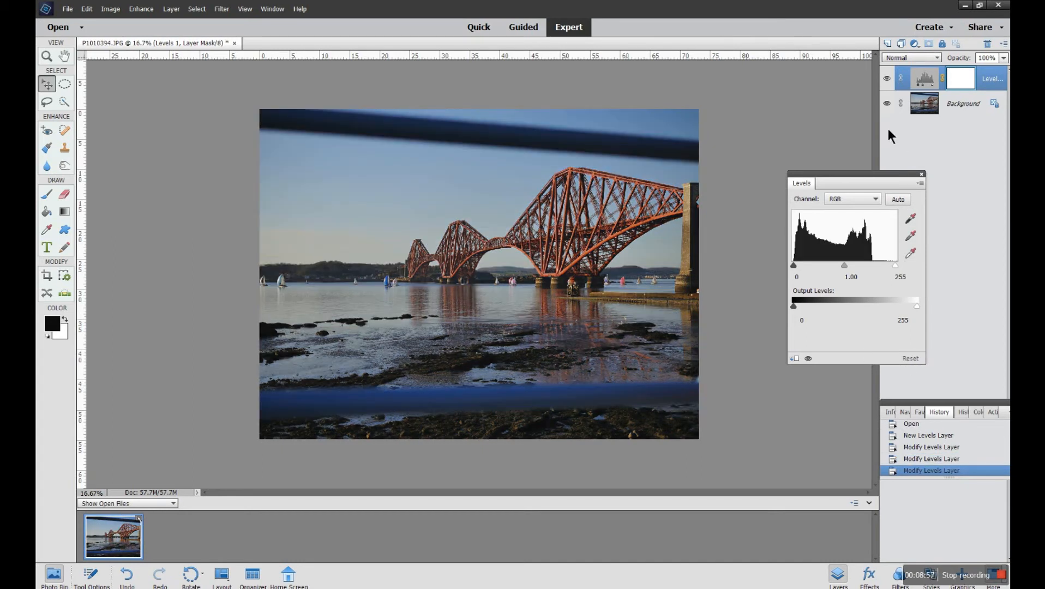
# Try setting the gray point by sampling the red bridge steelwork, and reset the Levels adjustment.
pyautogui.click(911, 236)
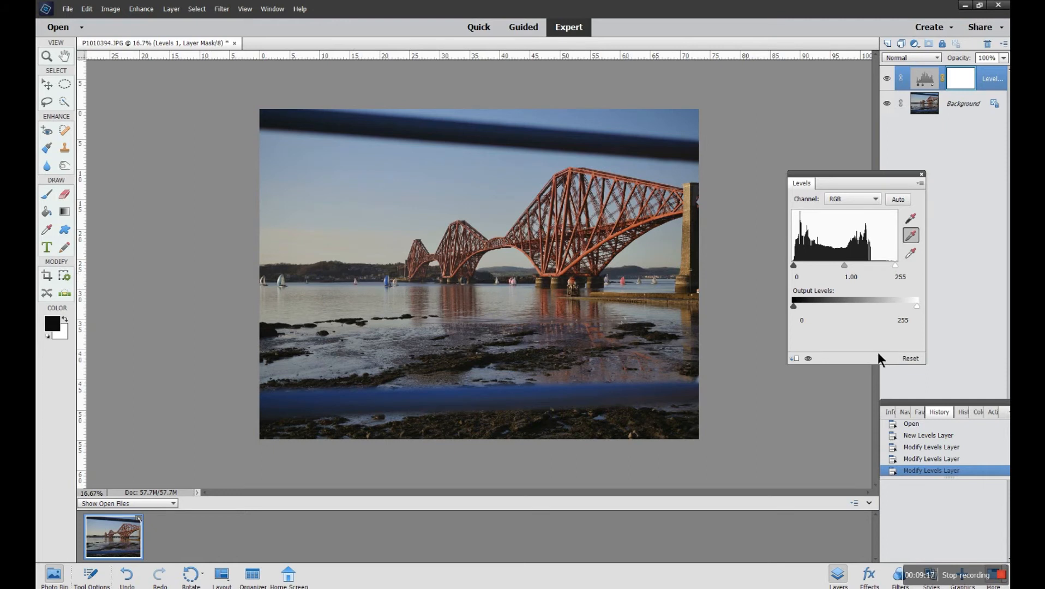
pyautogui.click(910, 358)
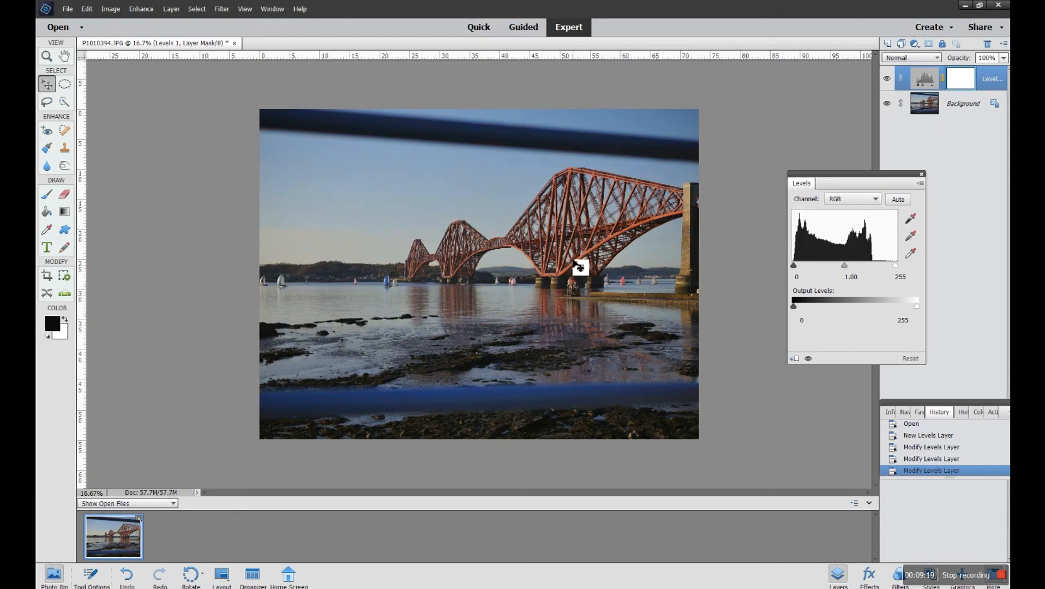
pyautogui.click(911, 237)
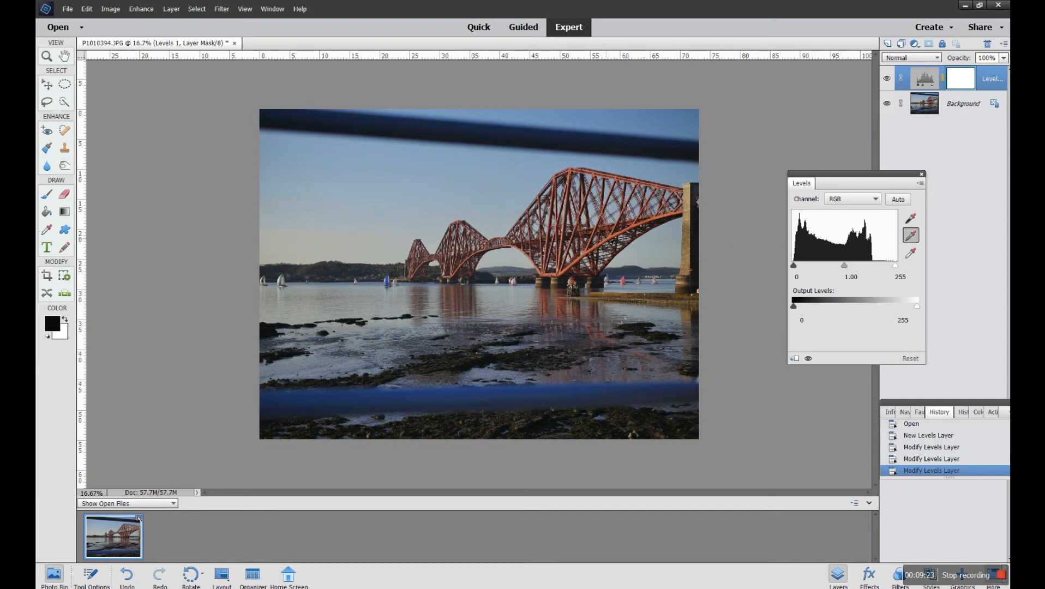
pyautogui.click(608, 249)
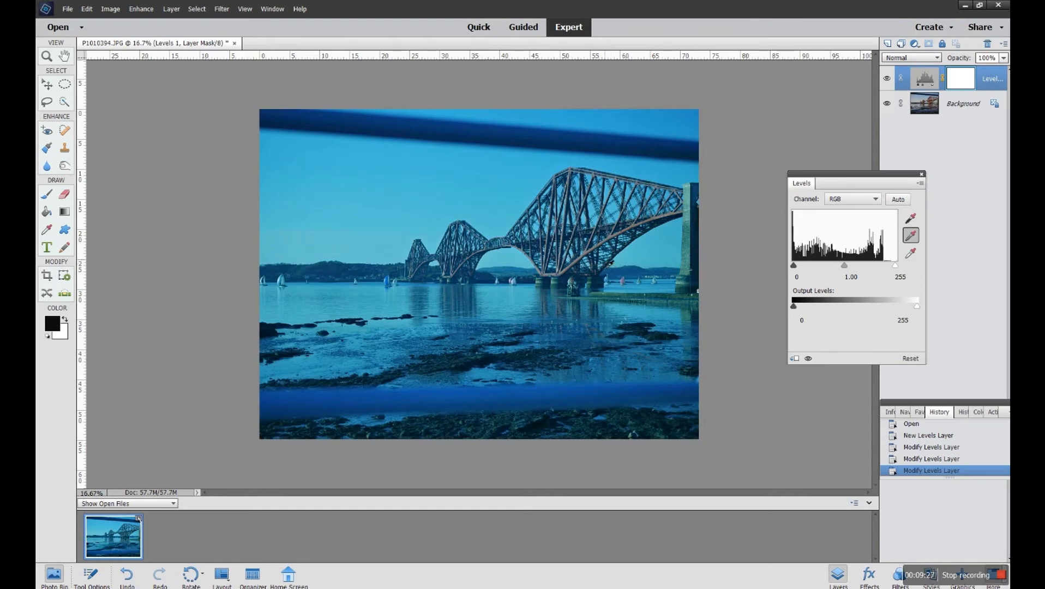
pyautogui.click(911, 359)
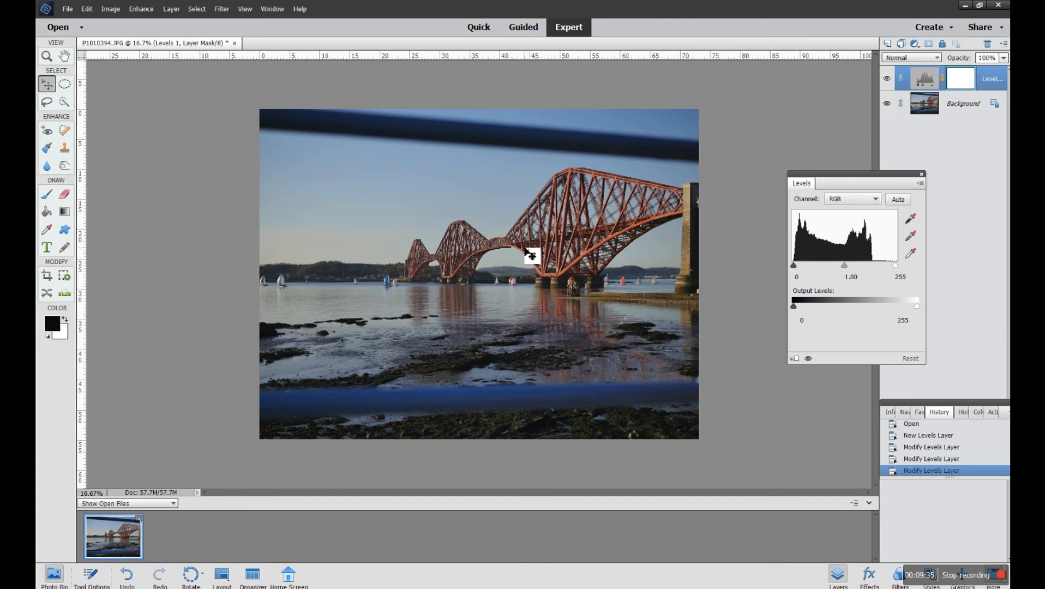
# Try the gray point on the blue sail and on the bridge's lower trusses, resetting the Levels adjustment after each sample.
pyautogui.click(911, 235)
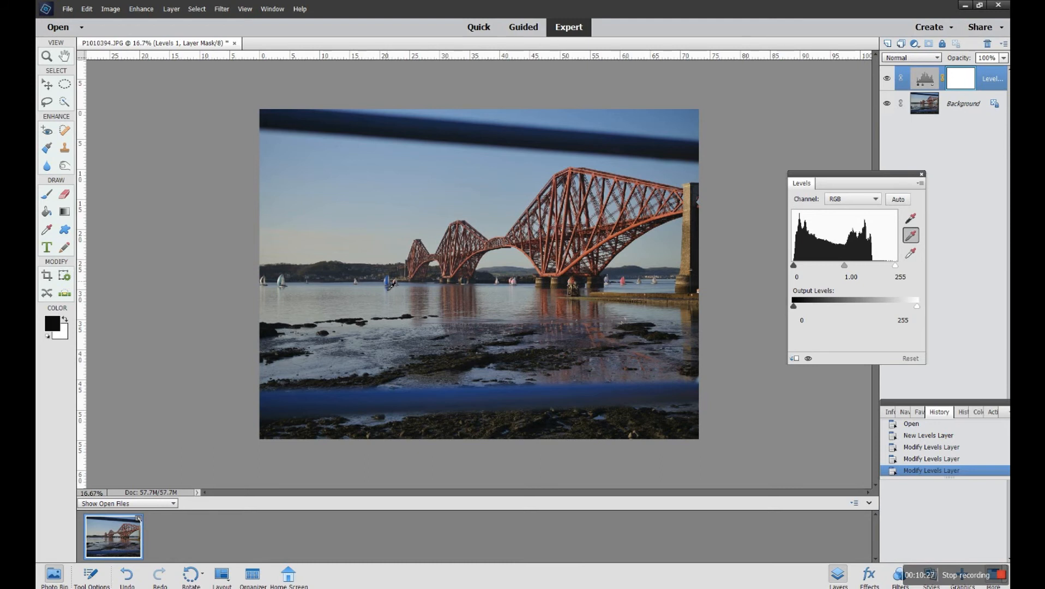
pyautogui.click(390, 285)
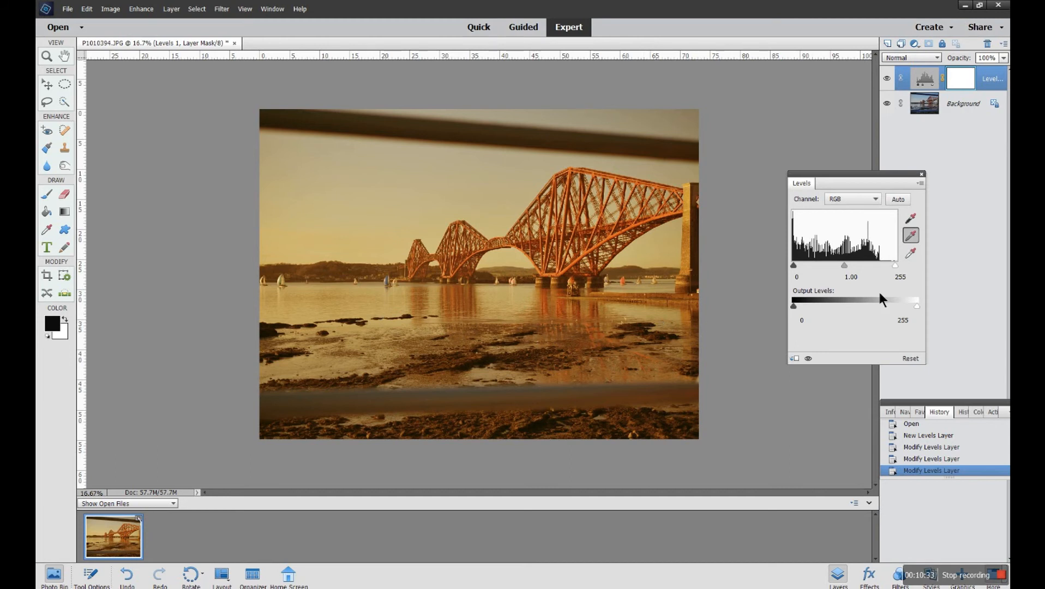
pyautogui.click(909, 359)
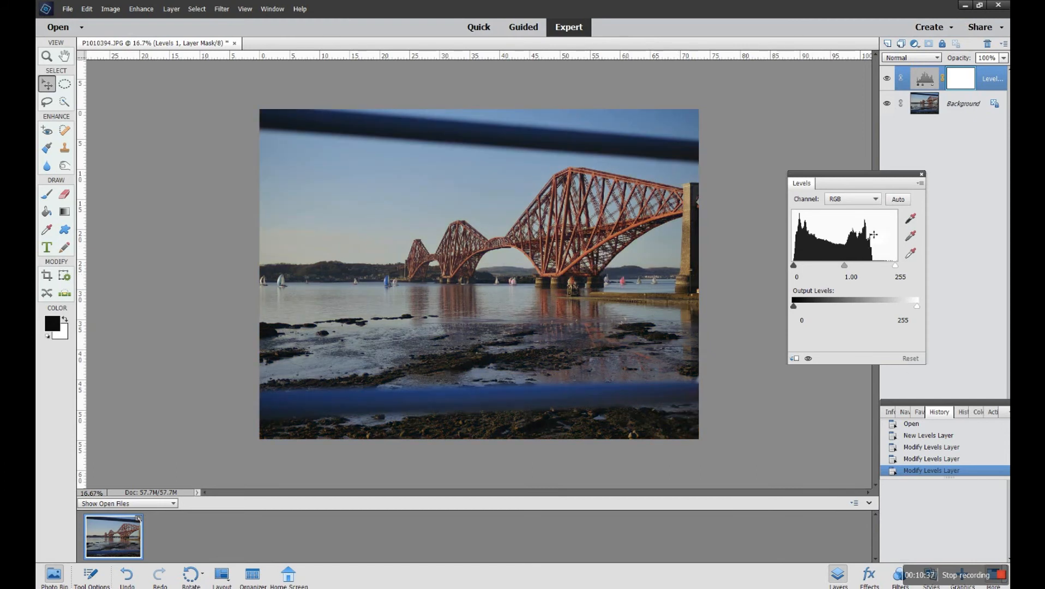
pyautogui.click(911, 235)
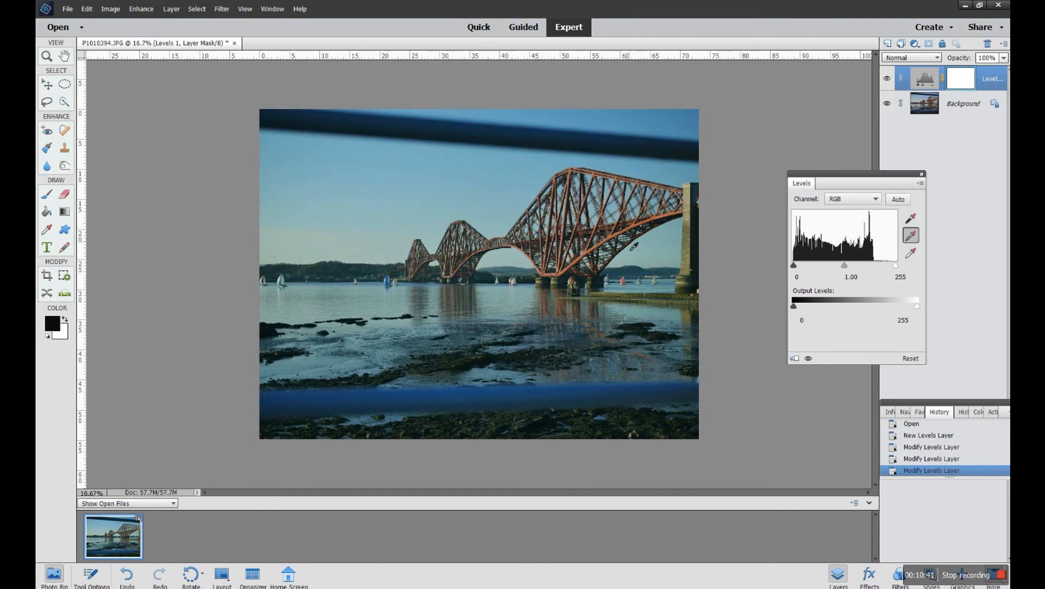
pyautogui.click(912, 360)
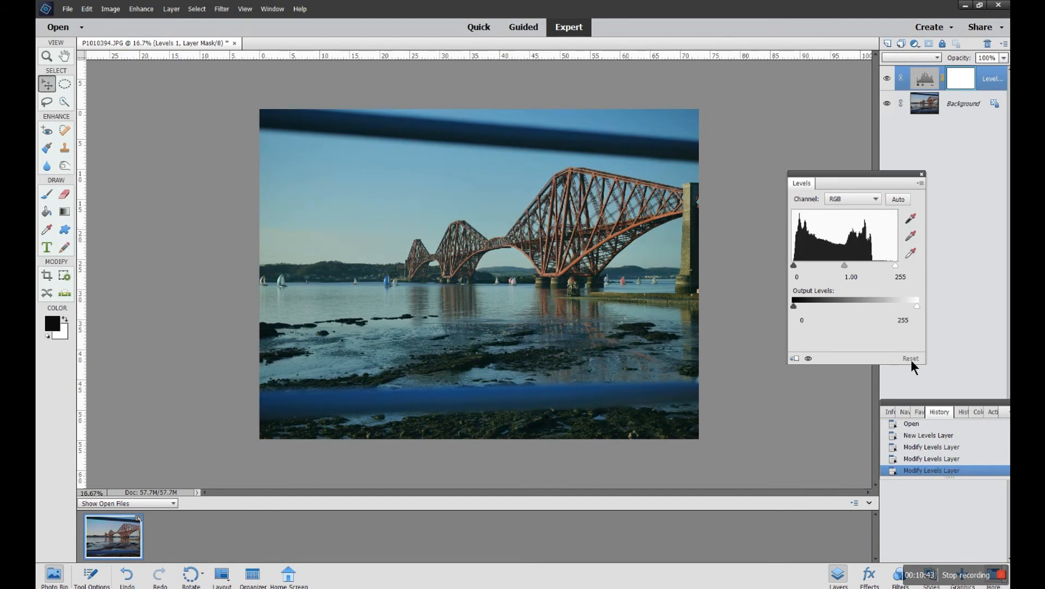
# Try setting the gray point from the calm water below the small white sails, and reset the Levels adjustment.
pyautogui.click(911, 235)
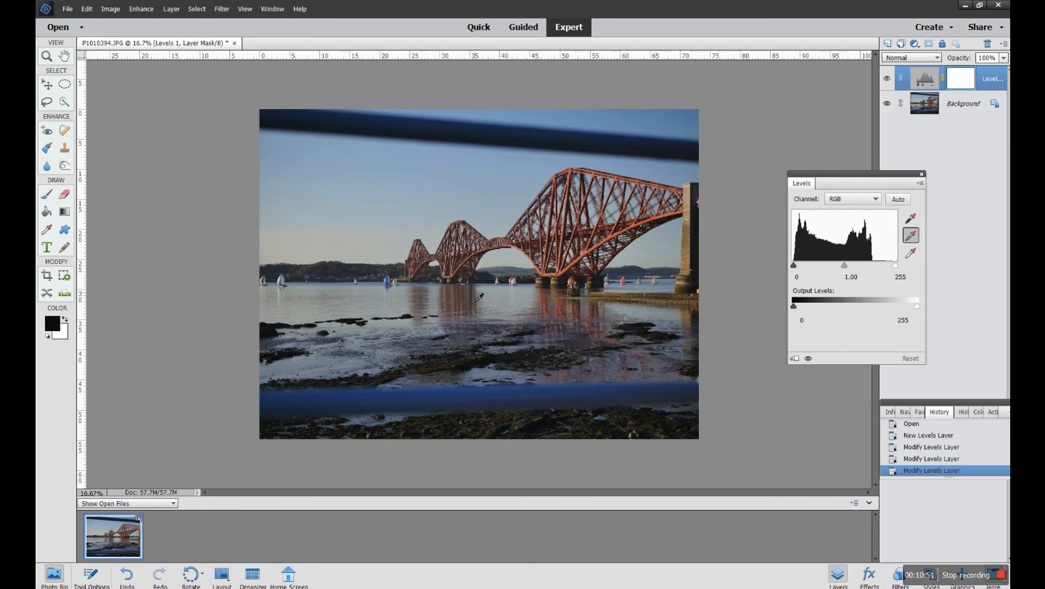
pyautogui.click(319, 295)
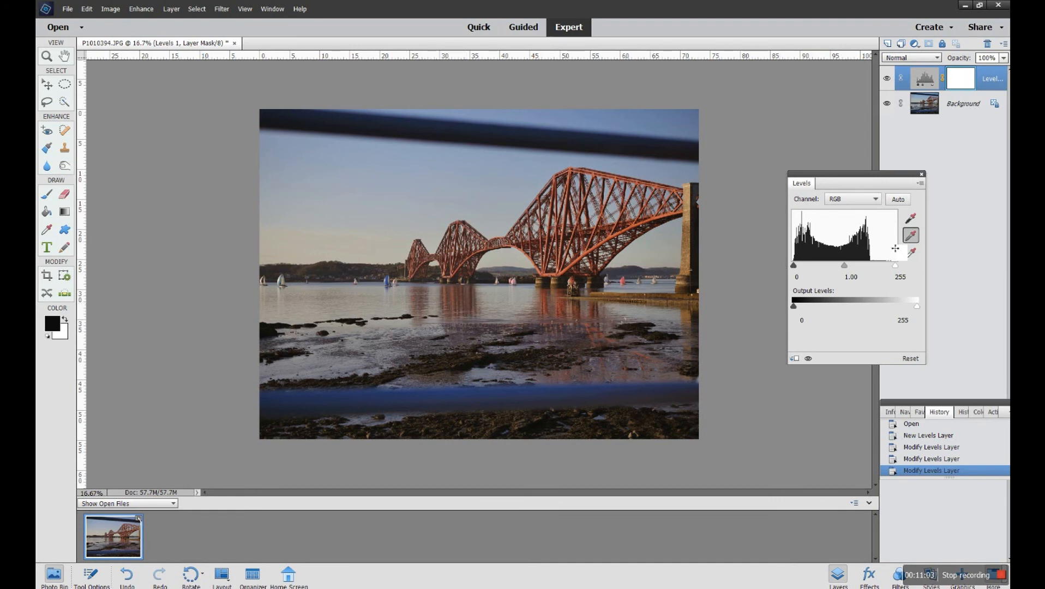
pyautogui.click(921, 359)
pyautogui.click(912, 240)
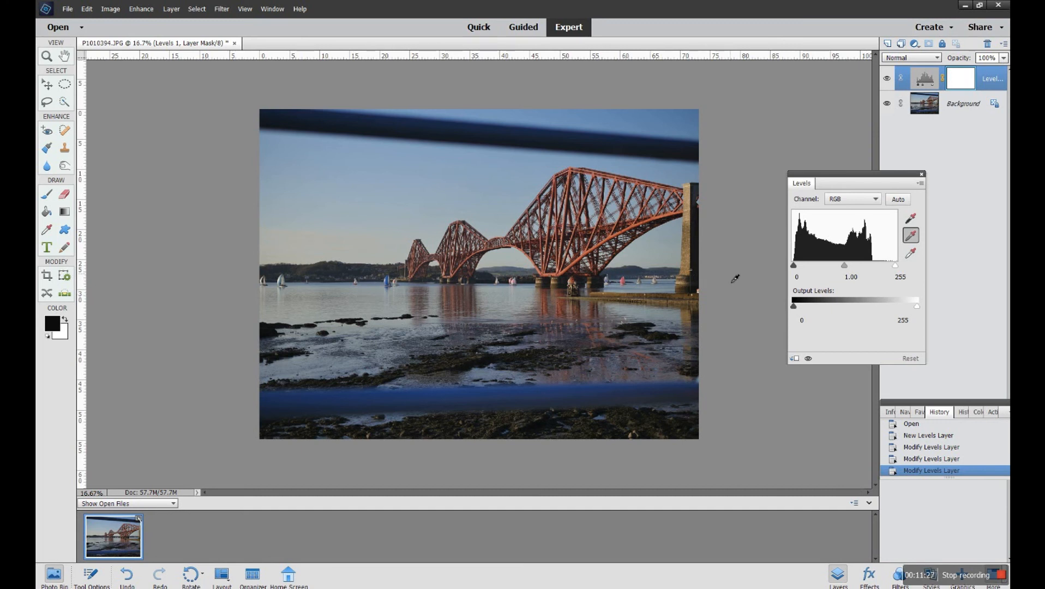
# Try the black point on the dark seaweed and the white point near the small sails beneath the bridge, resetting Levels after each.
pyautogui.click(910, 218)
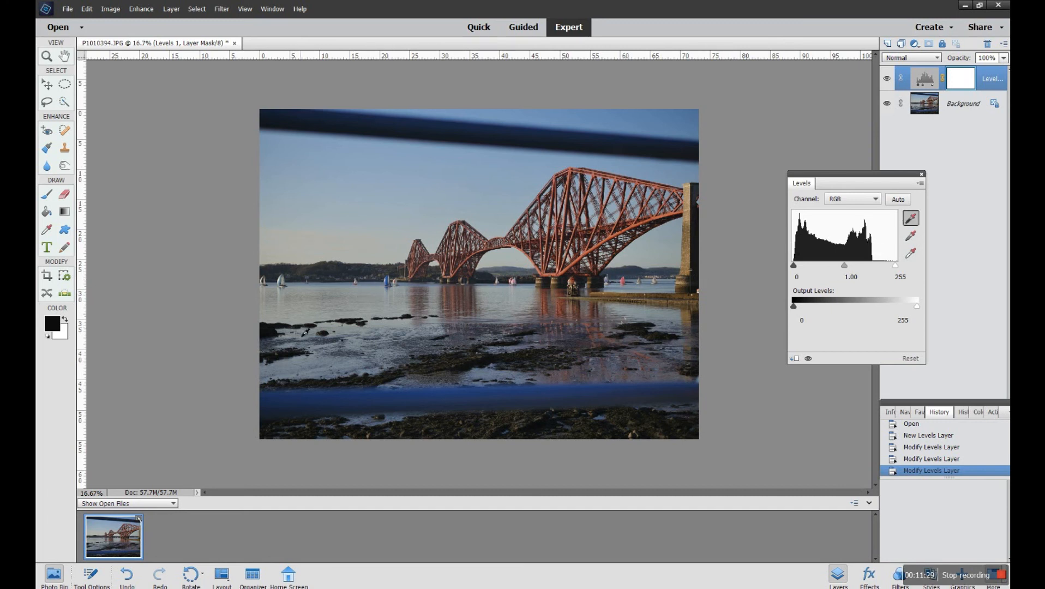
pyautogui.click(290, 355)
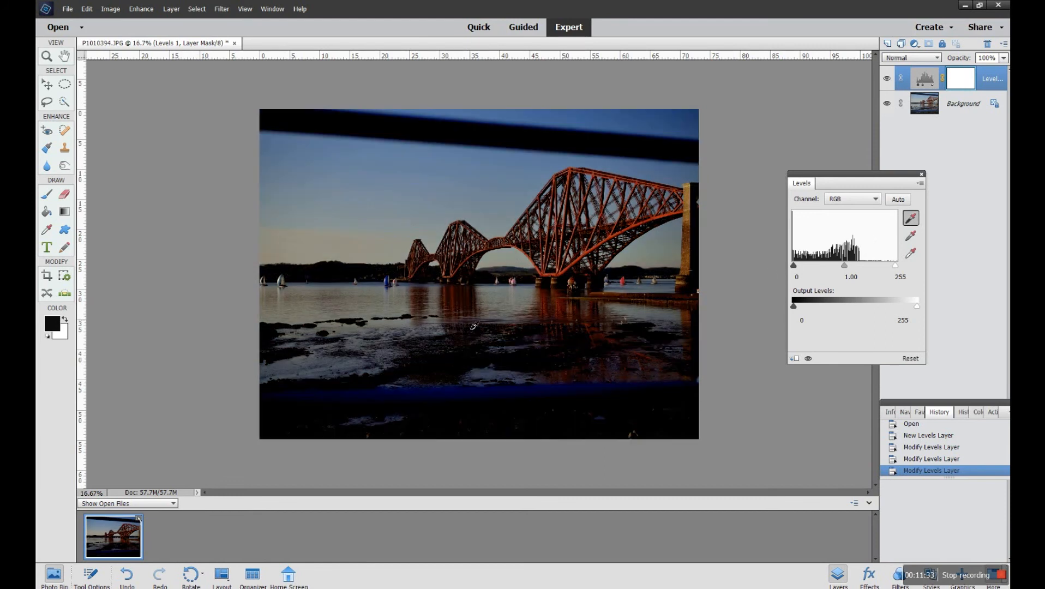
pyautogui.click(912, 355)
pyautogui.click(911, 253)
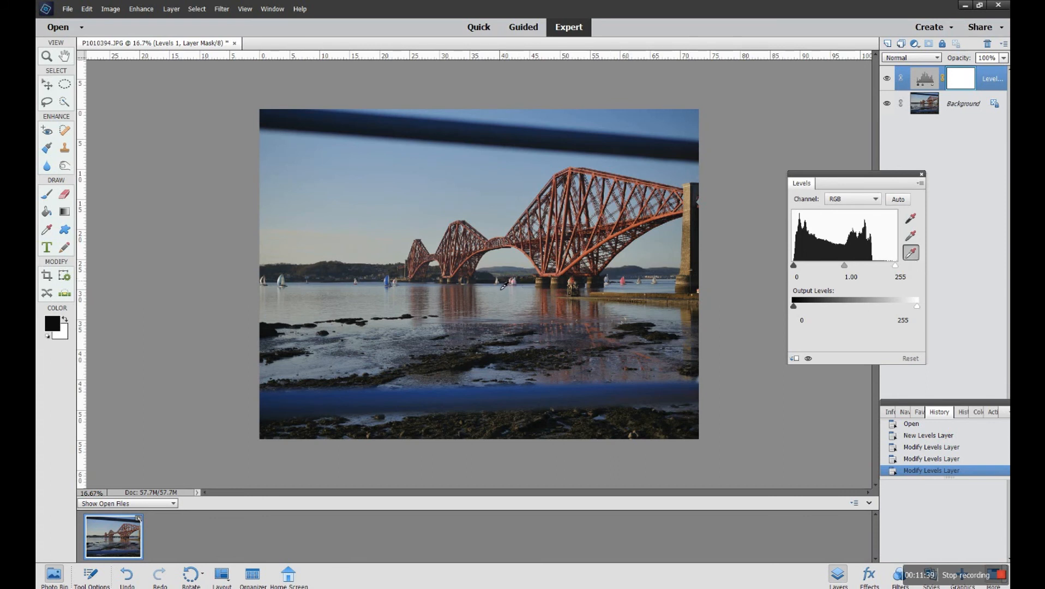
pyautogui.click(500, 286)
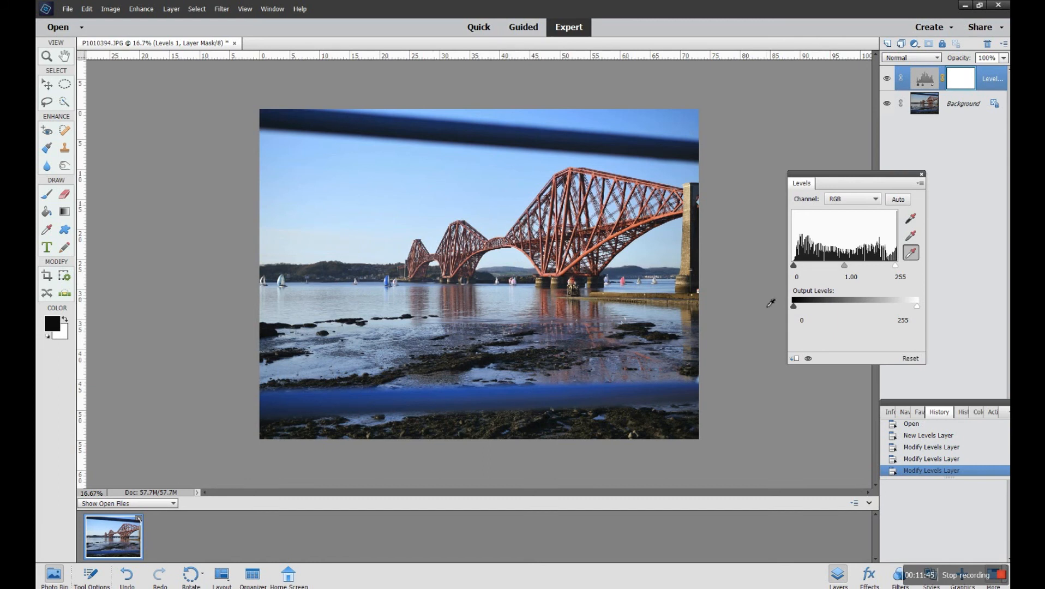
pyautogui.click(910, 359)
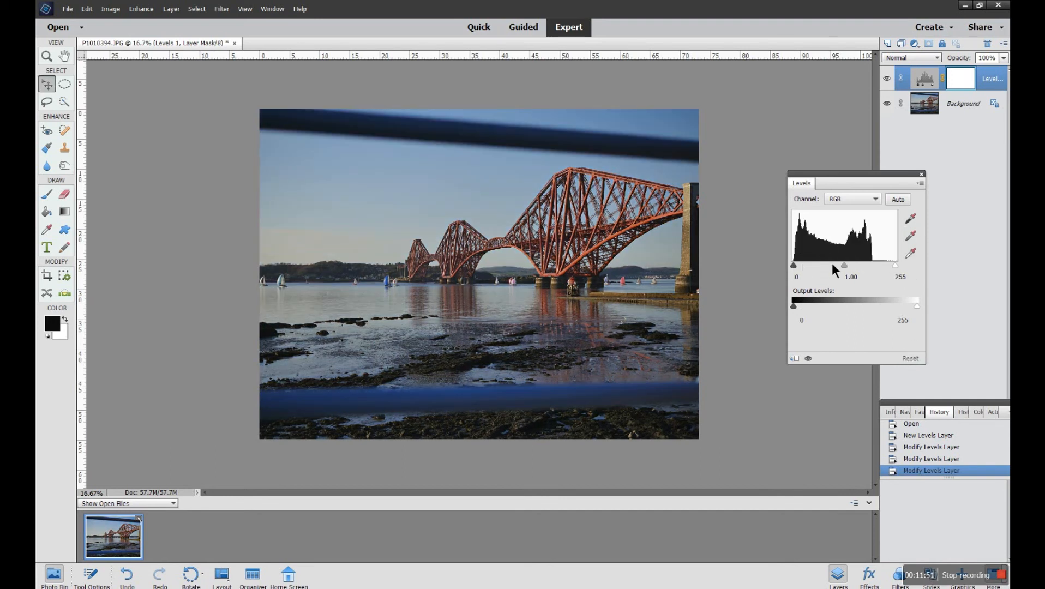
# Set the Levels input values to 13 for black, 0.80 for midtones and 195 for white.
pyautogui.moveTo(895, 266); pyautogui.dragTo(870, 265)
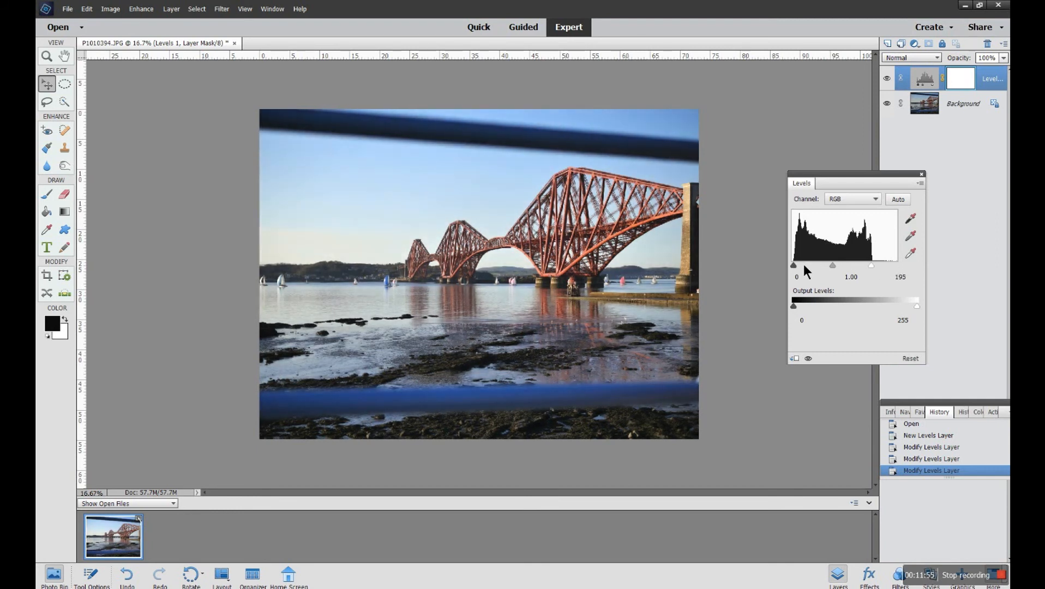
pyautogui.moveTo(794, 266); pyautogui.dragTo(840, 267)
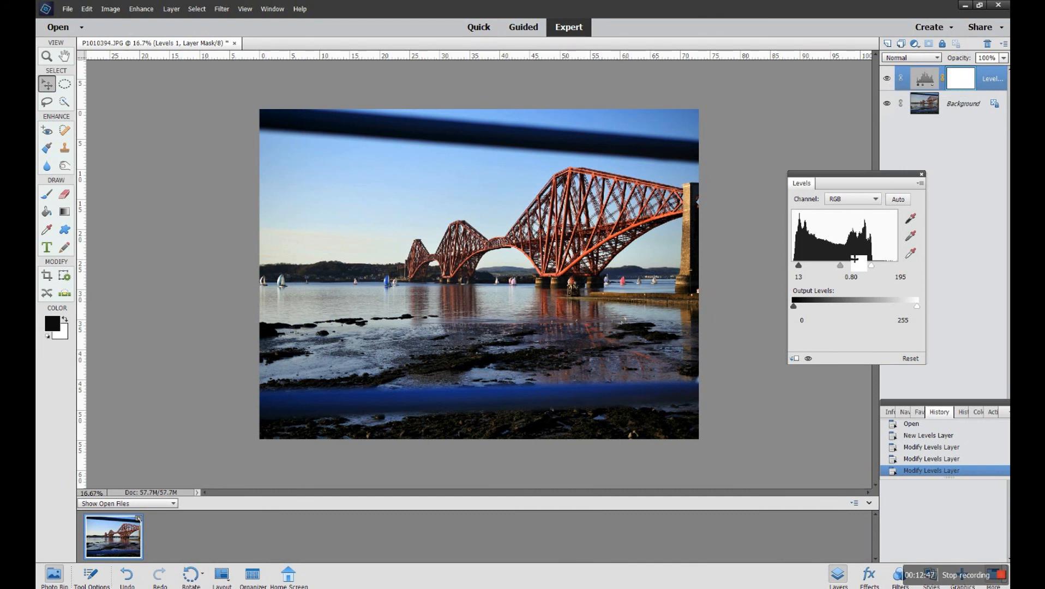
# Compare the bridge photo with and without the manual input-level correction by repeatedly toggling the adjustment's visibility.
pyautogui.click(809, 359)
pyautogui.click(809, 359)
pyautogui.click(810, 359)
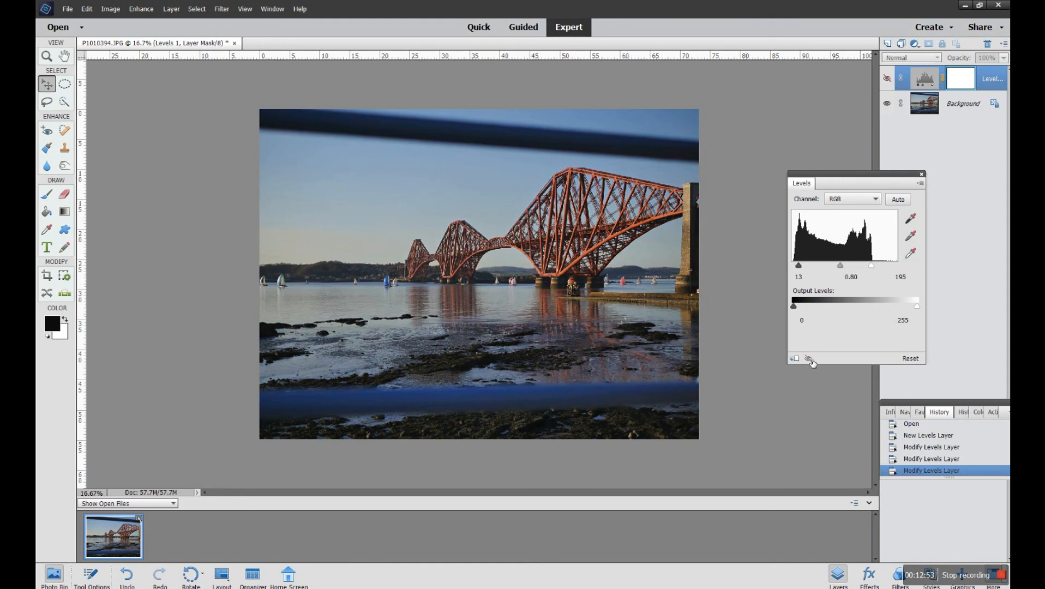
pyautogui.click(810, 359)
pyautogui.click(810, 360)
pyautogui.click(810, 360)
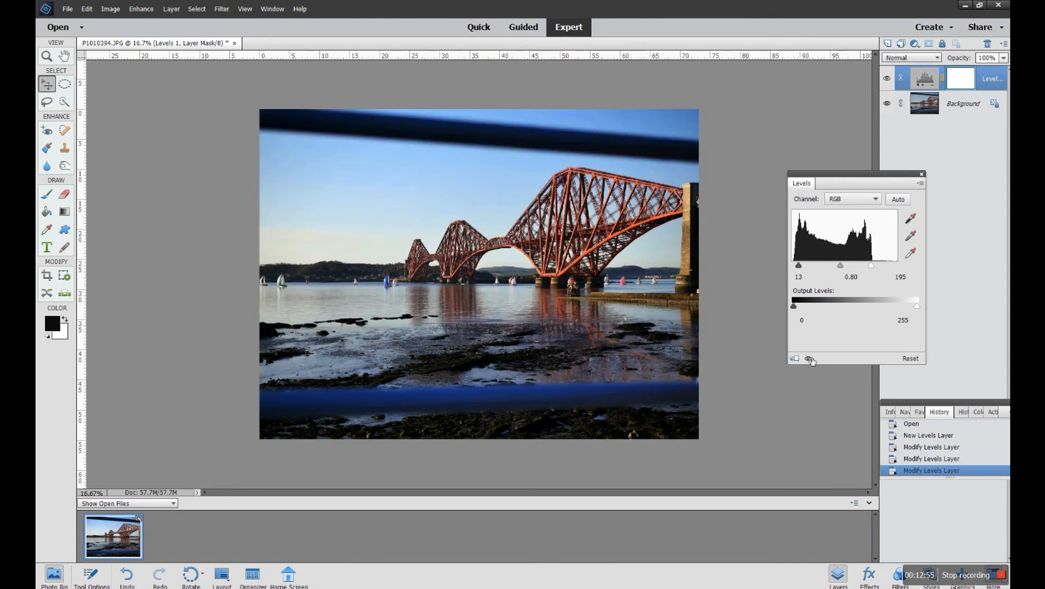
pyautogui.click(810, 359)
pyautogui.click(809, 360)
# Reset the Levels adjustment to its defaults and move its floating panel clear of the layers list.
pyautogui.click(910, 358)
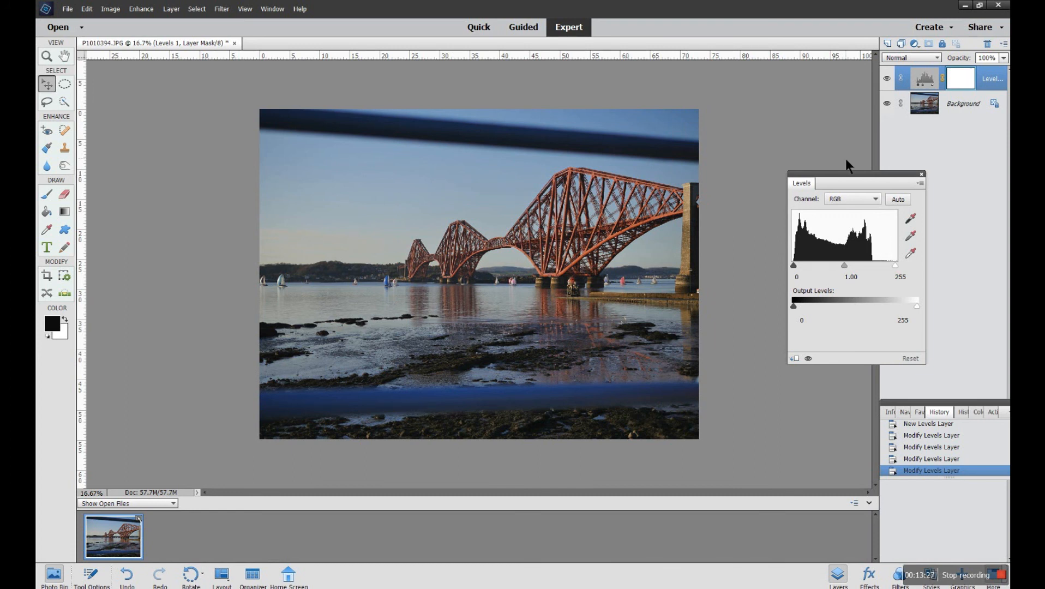
pyautogui.moveTo(845, 171); pyautogui.dragTo(798, 159)
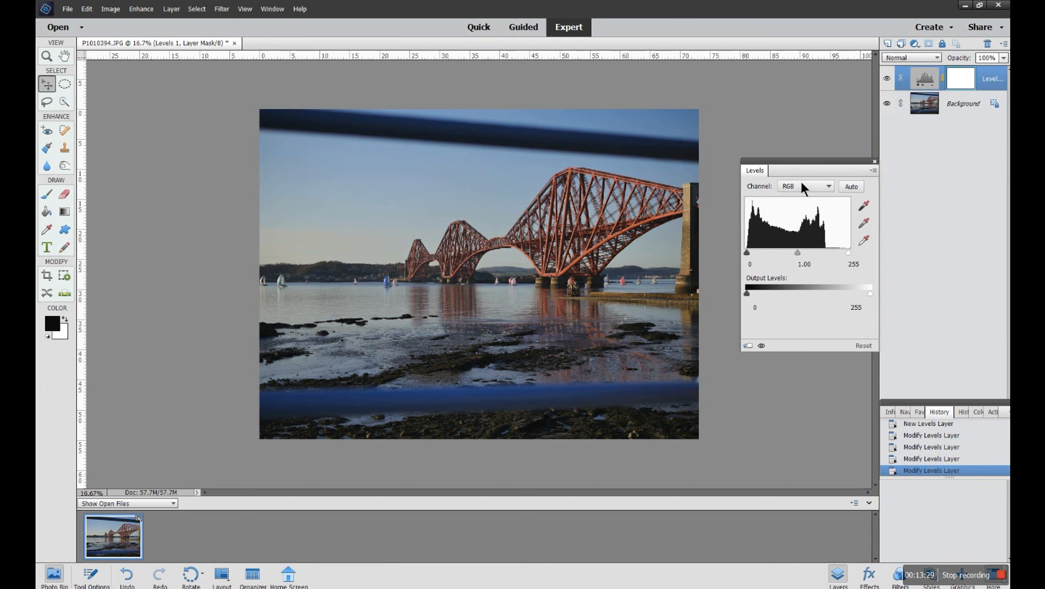